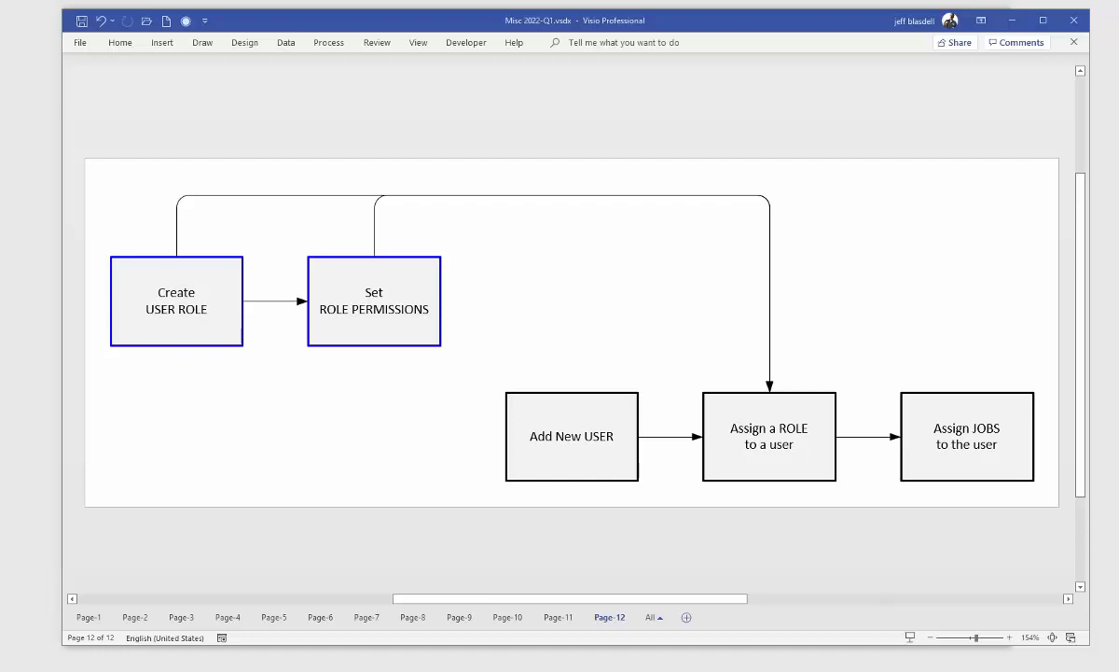
Step: Switch from the Visio role-setup flowchart to ProTracker's User Roles page in Chrome
{"action": "key", "text": "alt+Tab"}
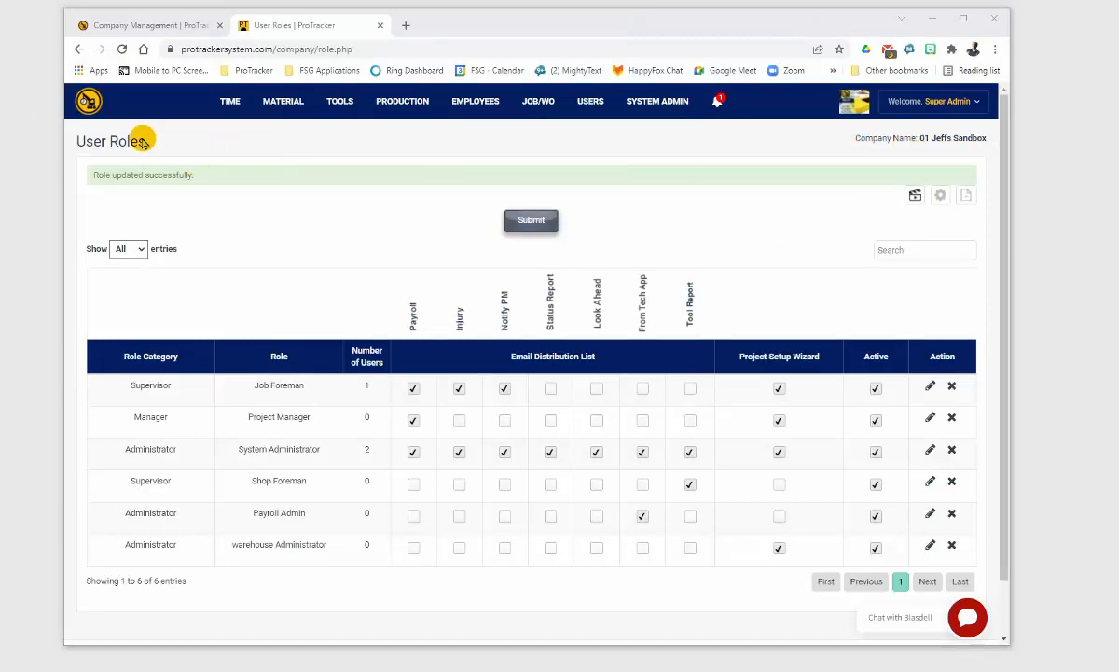
Step: From the ProTracker home screen, go to USERS > Setup > User Roles and edit Job Foreman
{"action": "left_click", "coordinate": [91, 106]}
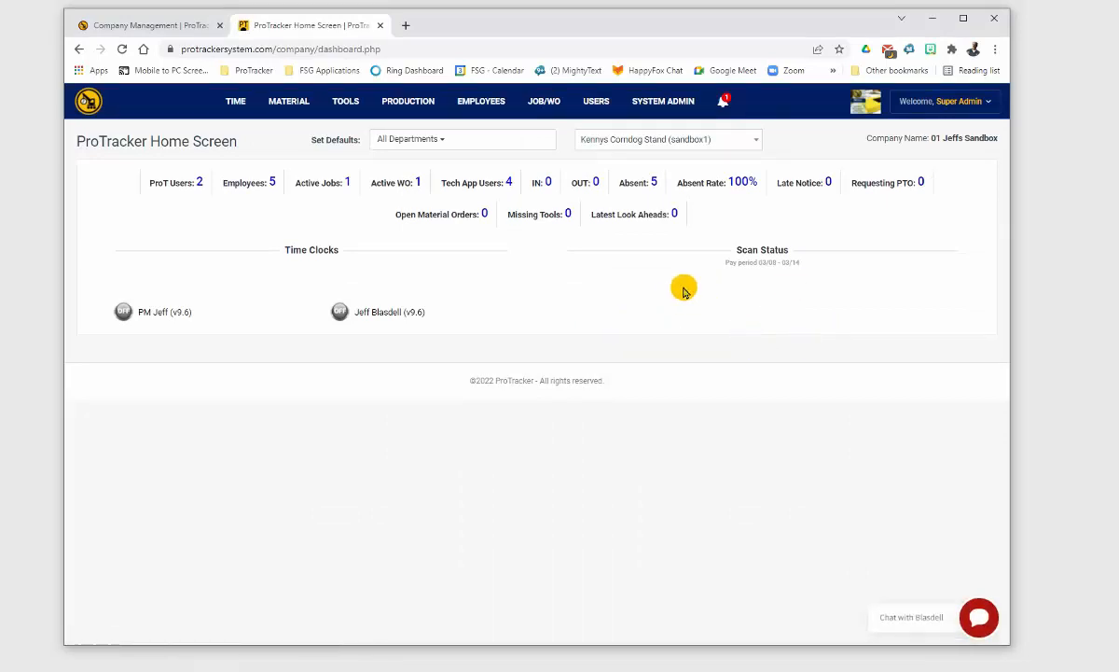
{"action": "mouse_move", "coordinate": [394, 109]}
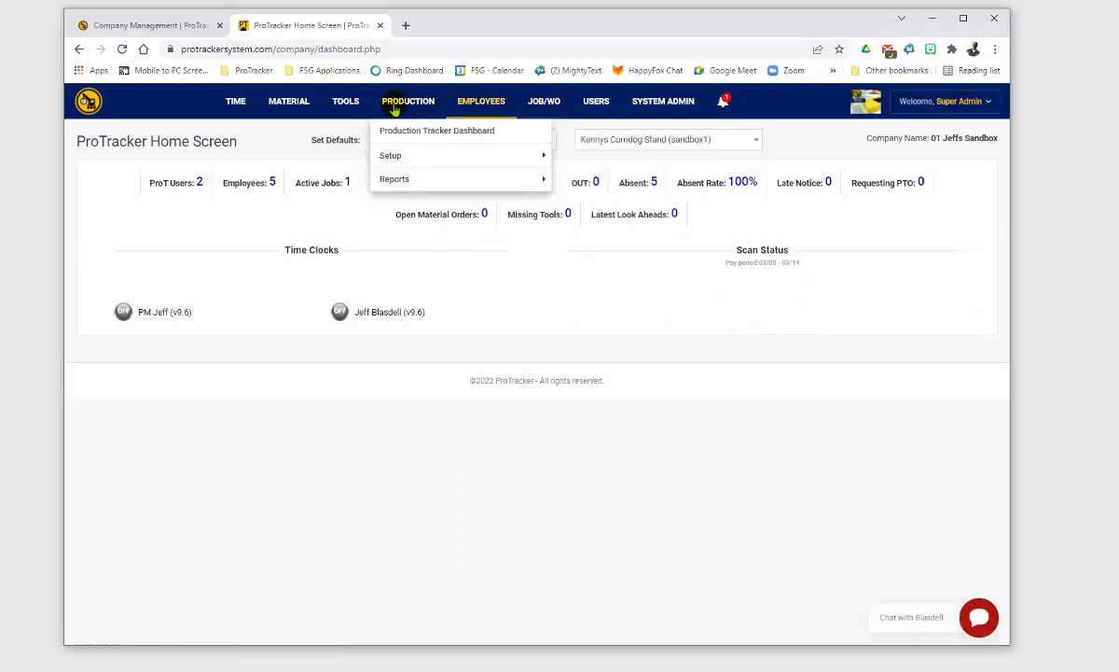
{"action": "mouse_move", "coordinate": [598, 108]}
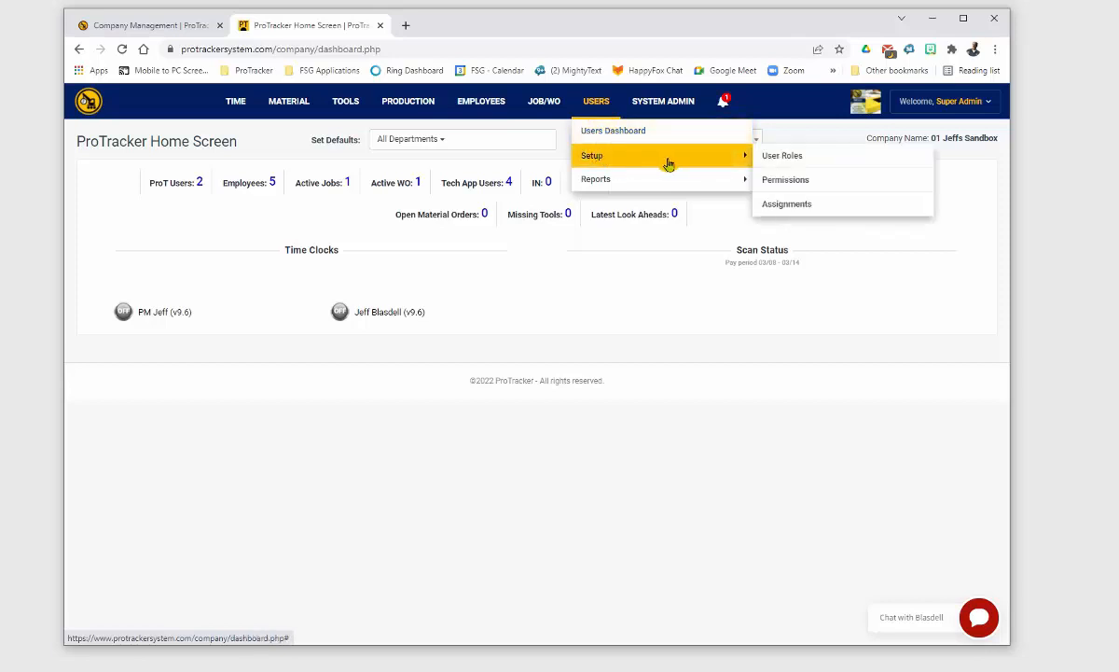
{"action": "key", "text": "alt+Tab"}
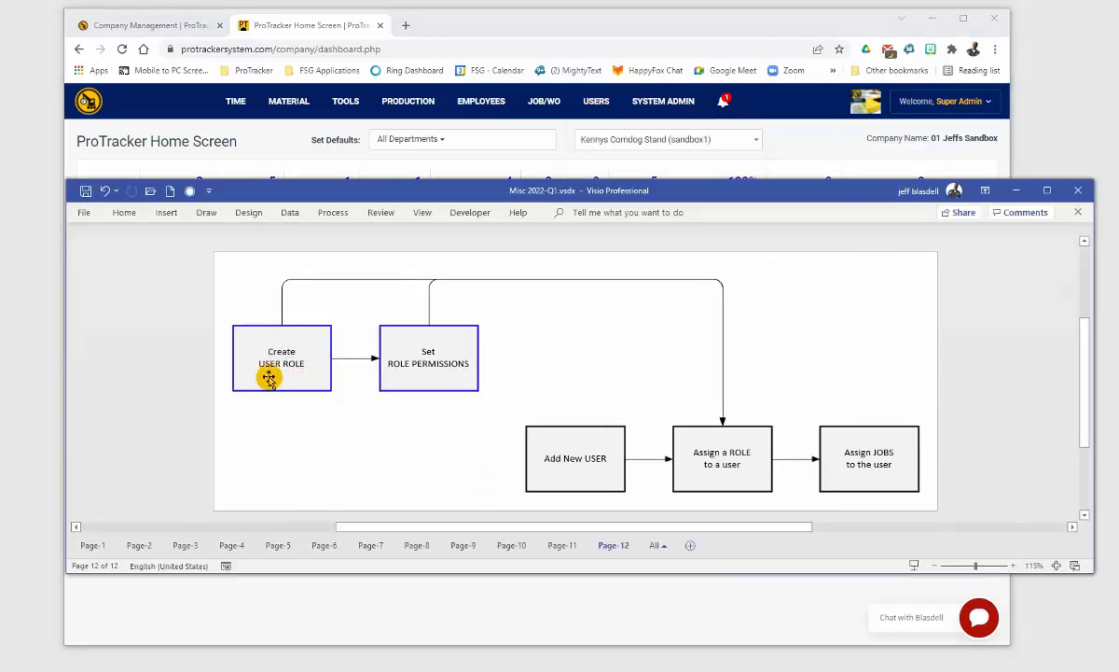
{"action": "mouse_move", "coordinate": [673, 105]}
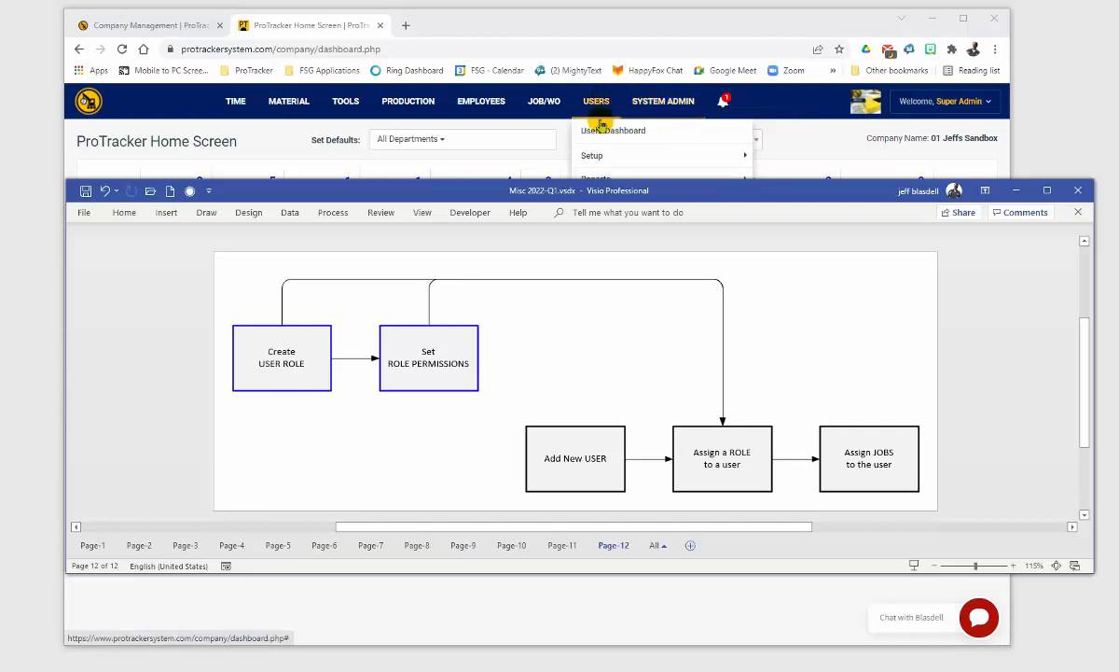
{"action": "mouse_move", "coordinate": [605, 155]}
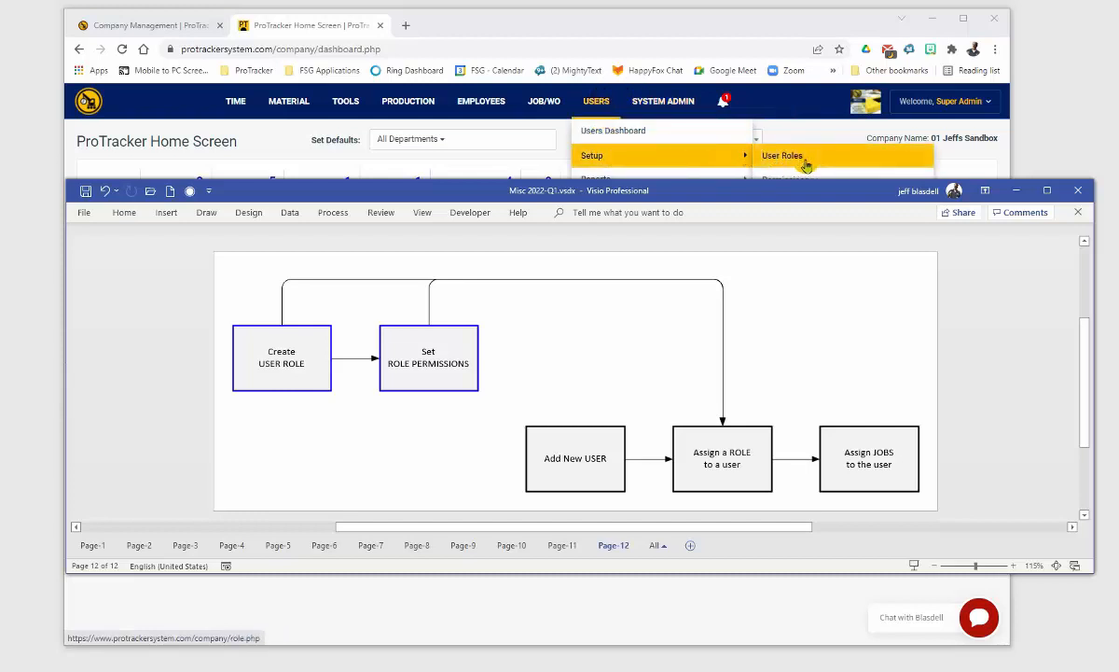
{"action": "left_click", "coordinate": [804, 160]}
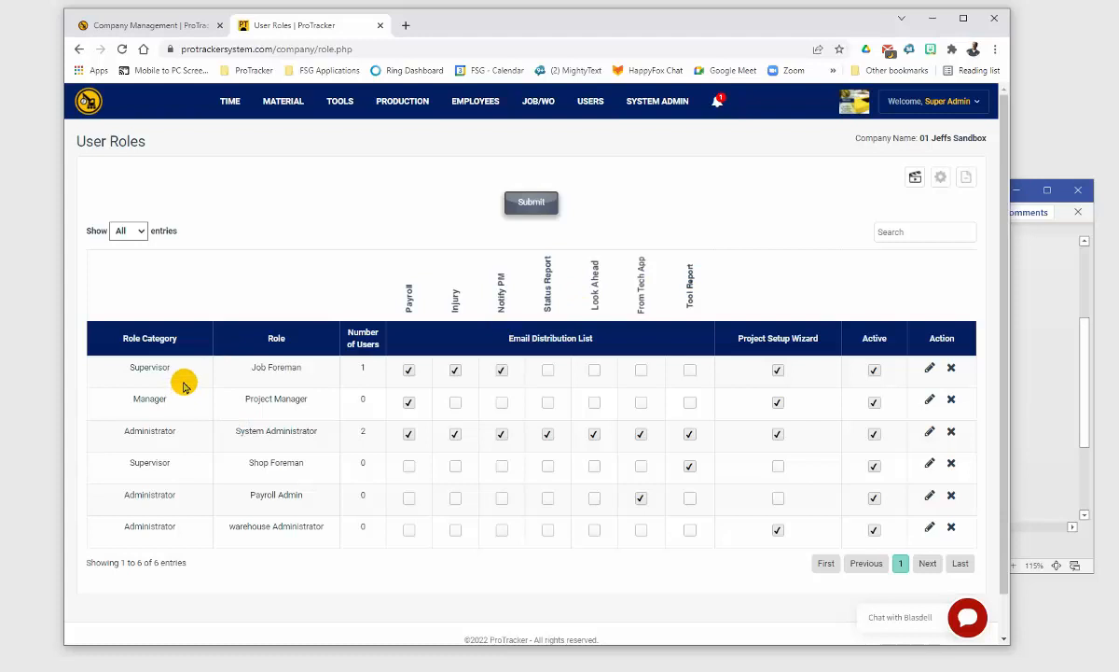
{"action": "left_click", "coordinate": [929, 372]}
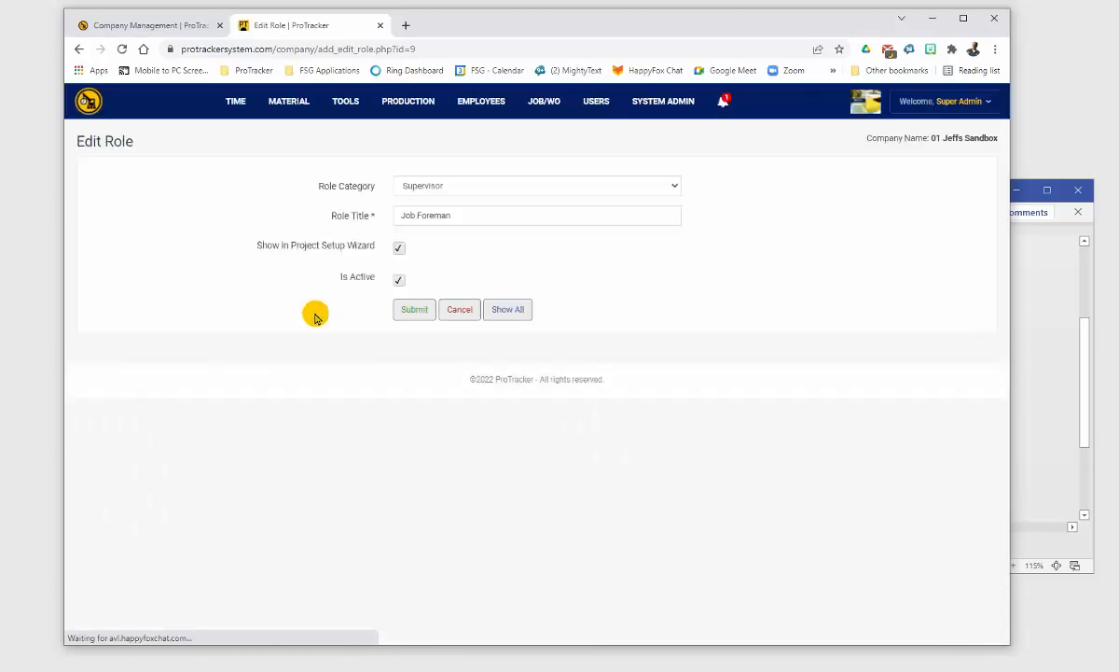
Step: Check Job Foreman's Role Category options, then cancel back to the User Roles list unchanged
{"action": "left_click", "coordinate": [438, 191]}
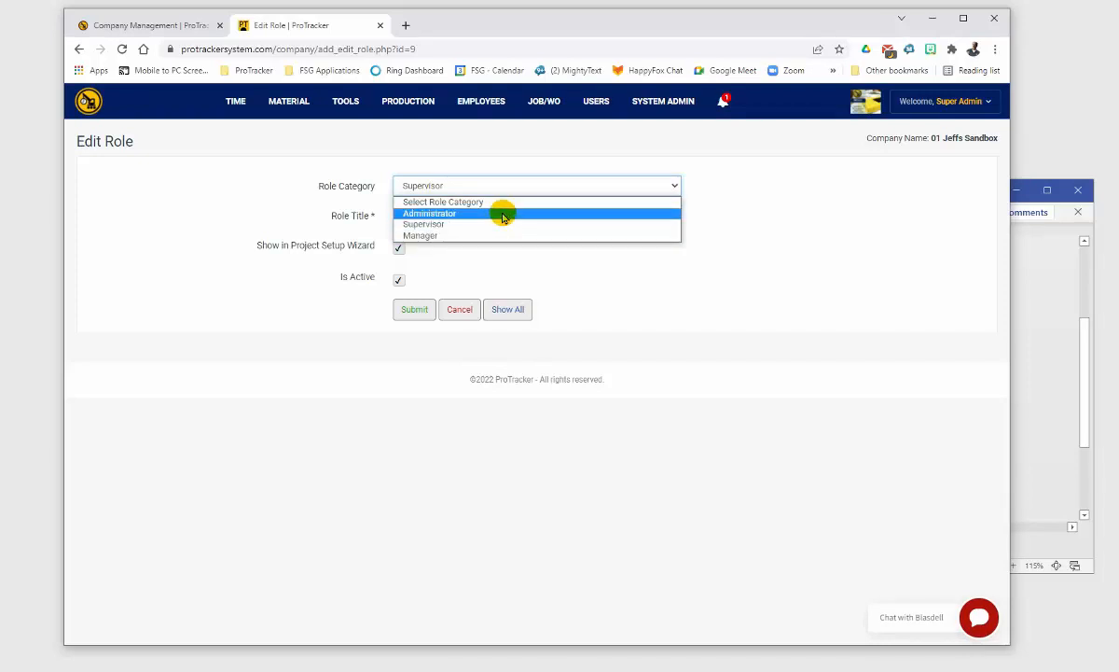
{"action": "left_click", "coordinate": [459, 309]}
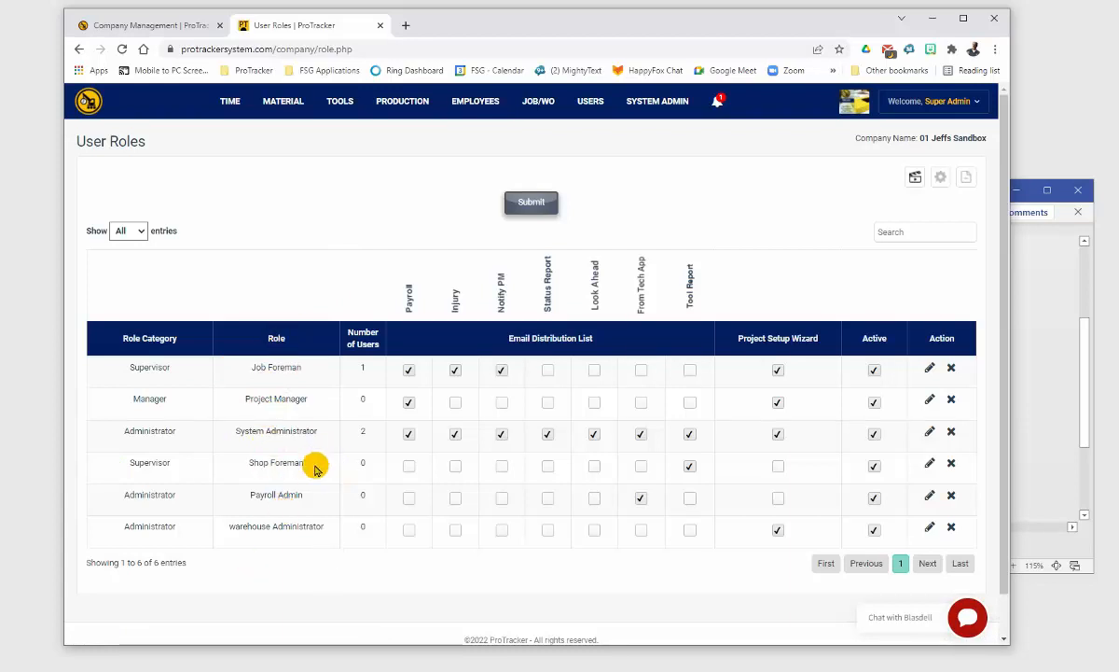
Step: Sort the roles table by Role Category and bring up the Add Role options
{"action": "left_click", "coordinate": [146, 338]}
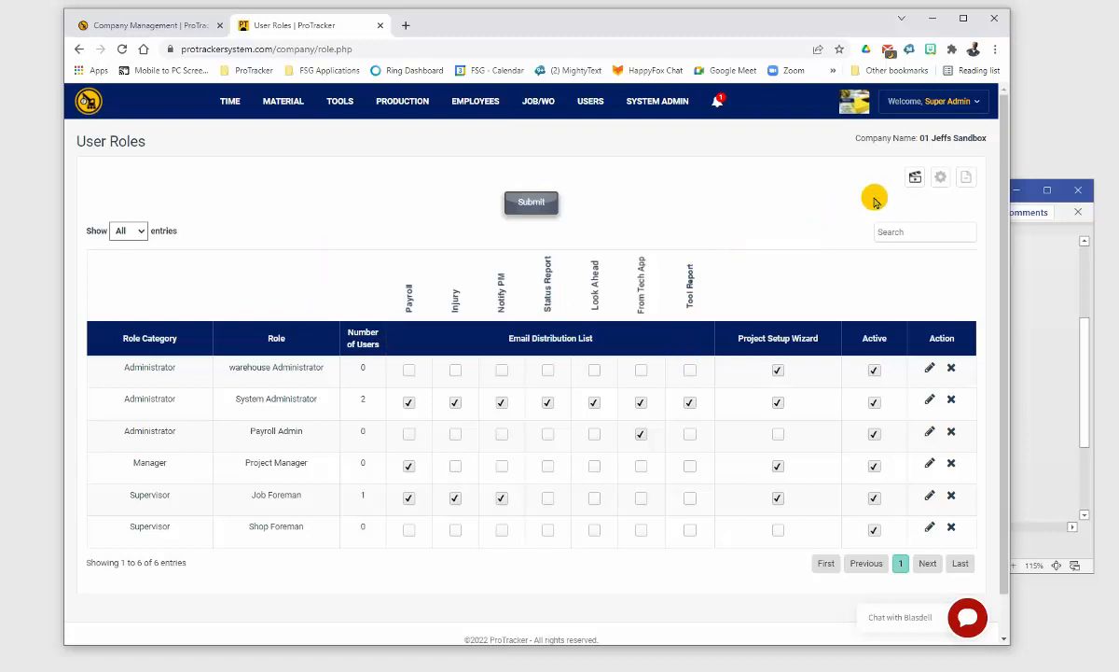
{"action": "left_click", "coordinate": [915, 177]}
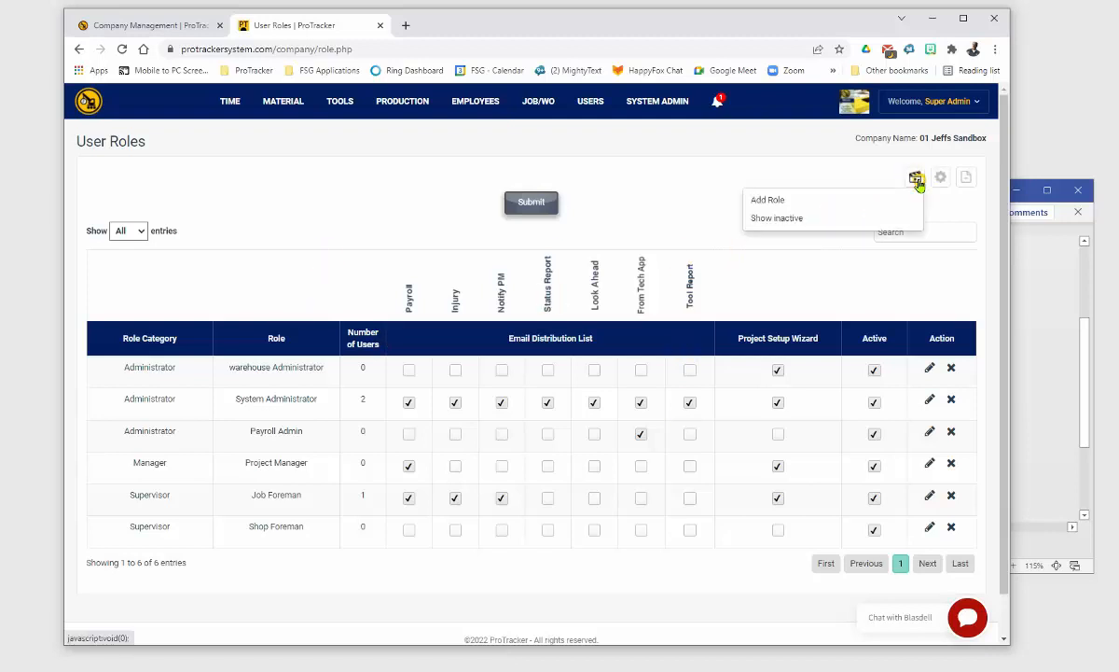
{"action": "left_click", "coordinate": [768, 201]}
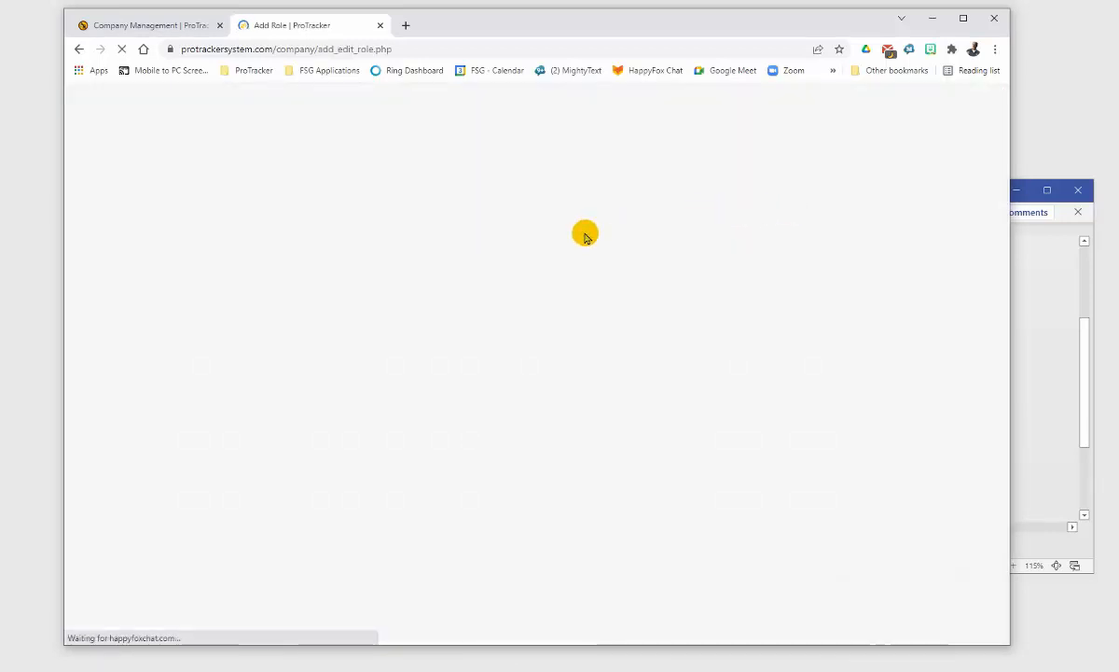
{"action": "left_click", "coordinate": [432, 217]}
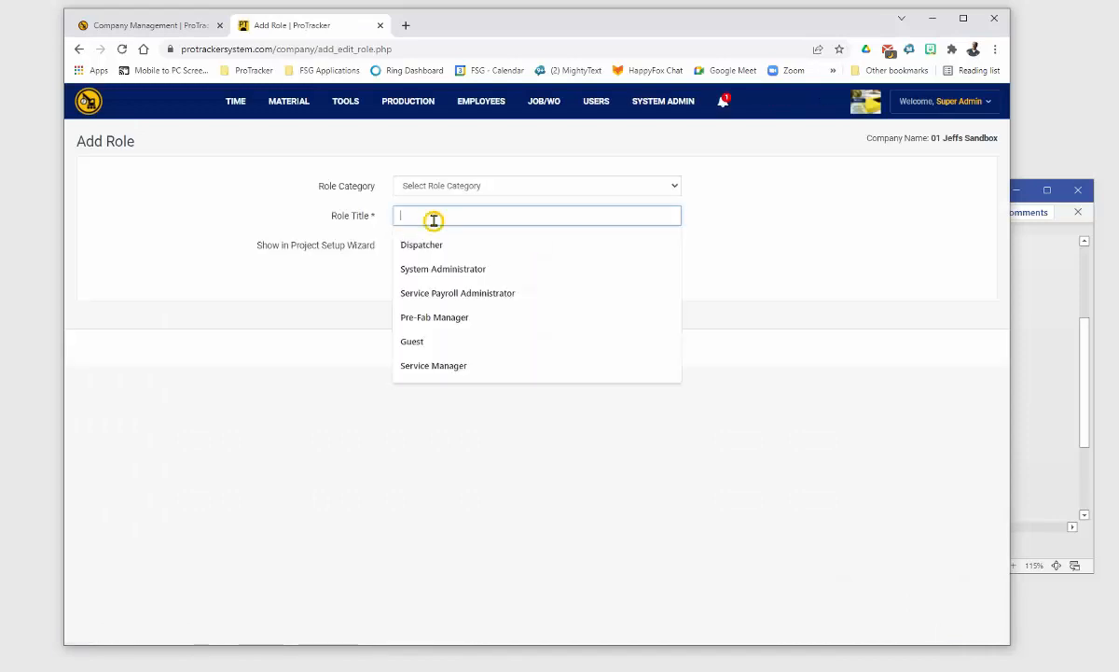
{"action": "left_click", "coordinate": [481, 186]}
{"action": "left_click", "coordinate": [800, 182]}
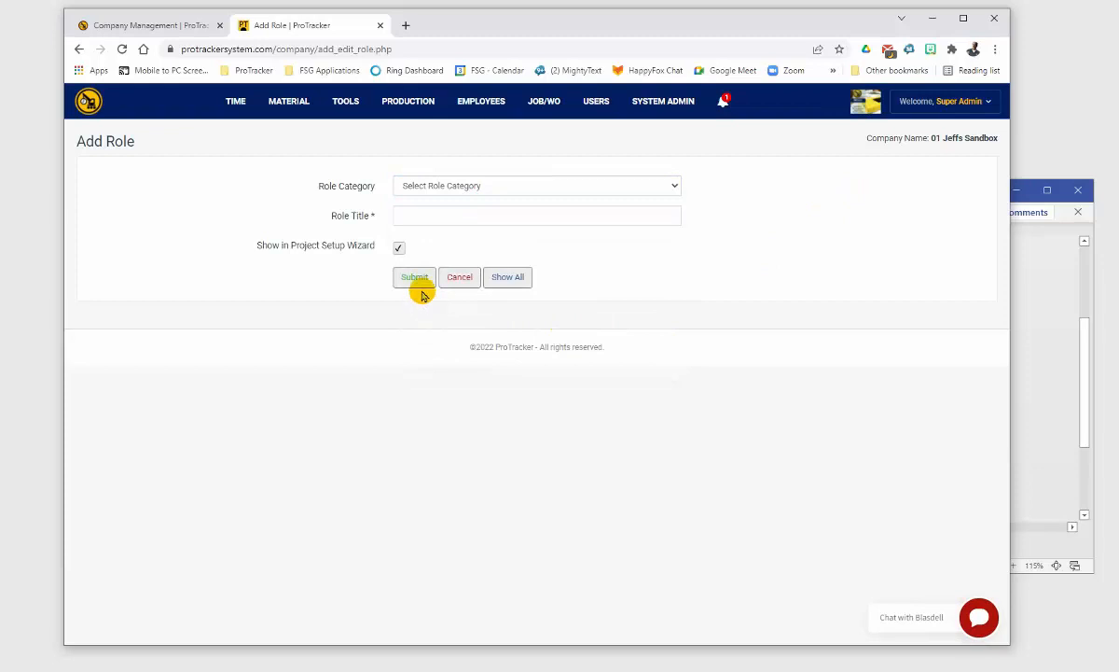
{"action": "left_click_drag", "start_coordinate": [261, 246], "coordinate": [378, 244]}
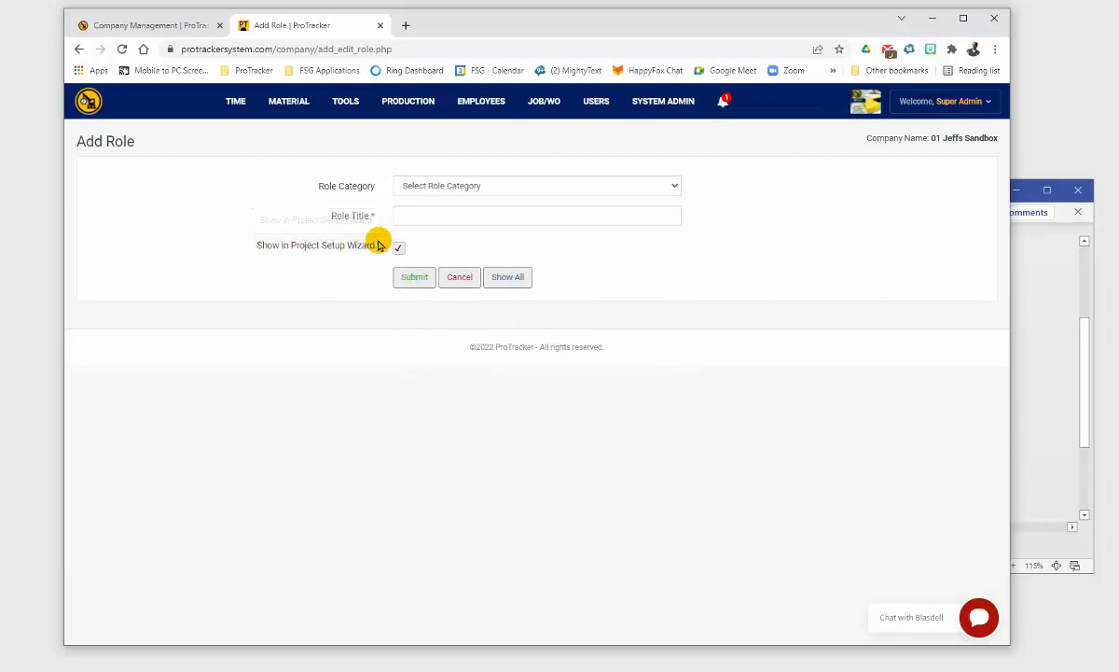
{"action": "left_click", "coordinate": [459, 277]}
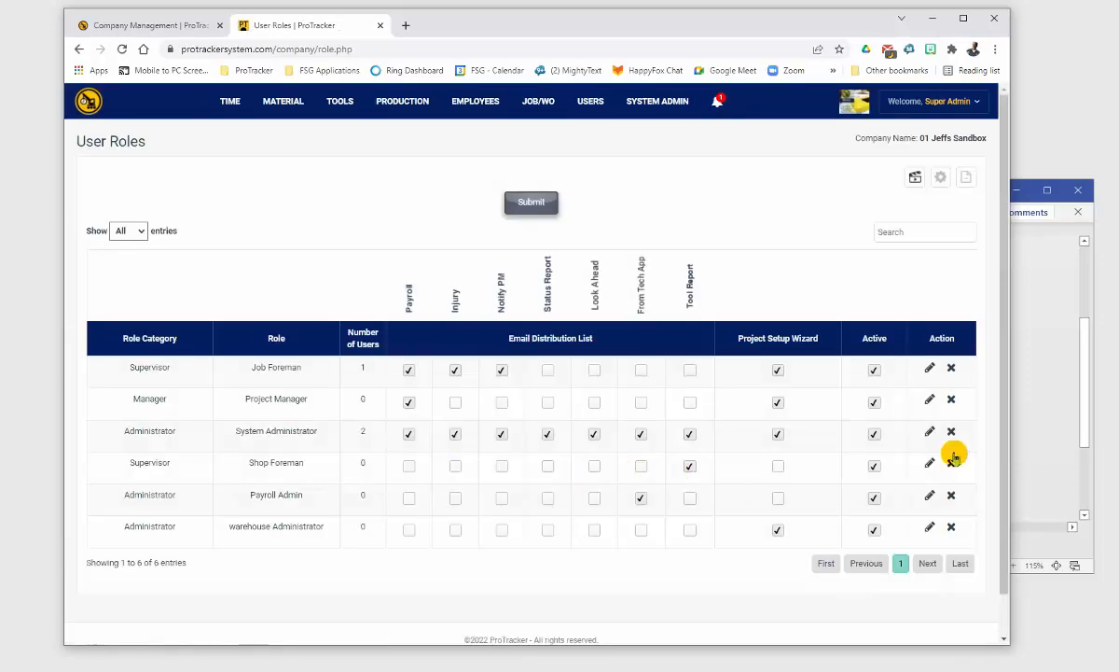
Step: Consult the Visio flowchart, then go to USERS > Setup > Permissions in ProTracker
{"action": "left_click", "coordinate": [1042, 406]}
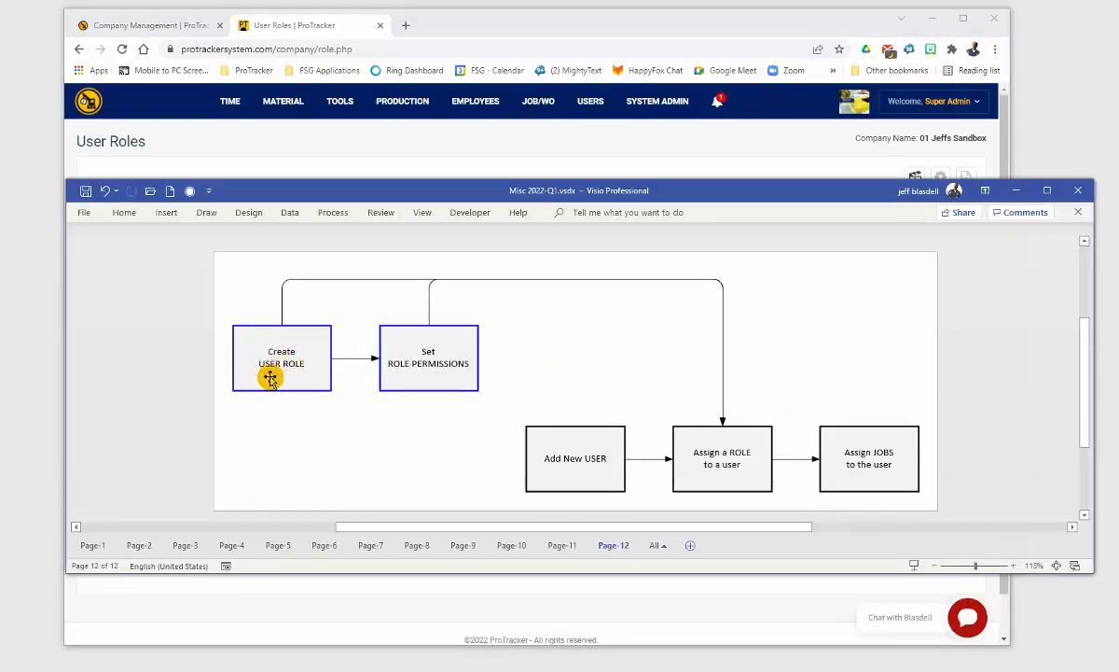
{"action": "left_click", "coordinate": [384, 140]}
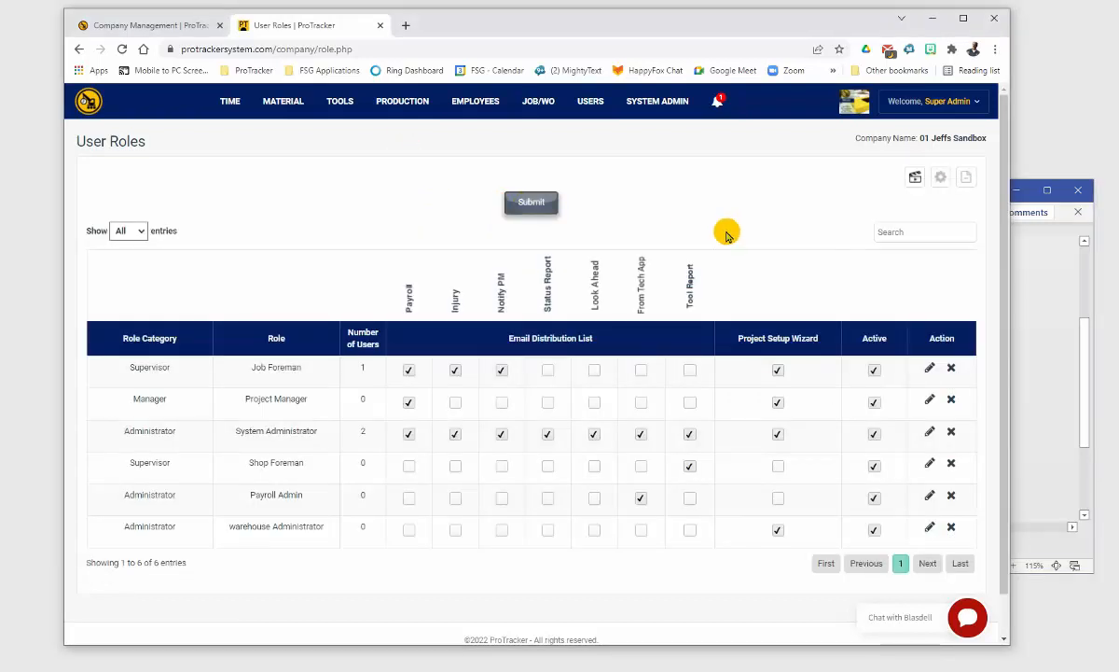
{"action": "left_click", "coordinate": [1047, 300]}
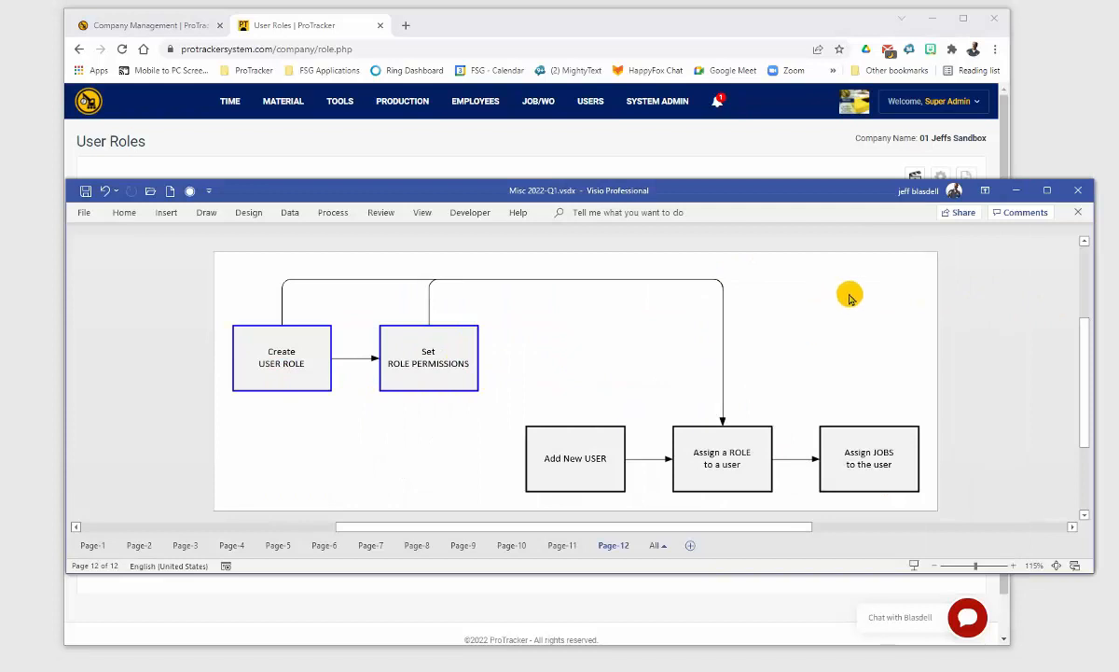
{"action": "left_click", "coordinate": [728, 138]}
{"action": "mouse_move", "coordinate": [591, 105]}
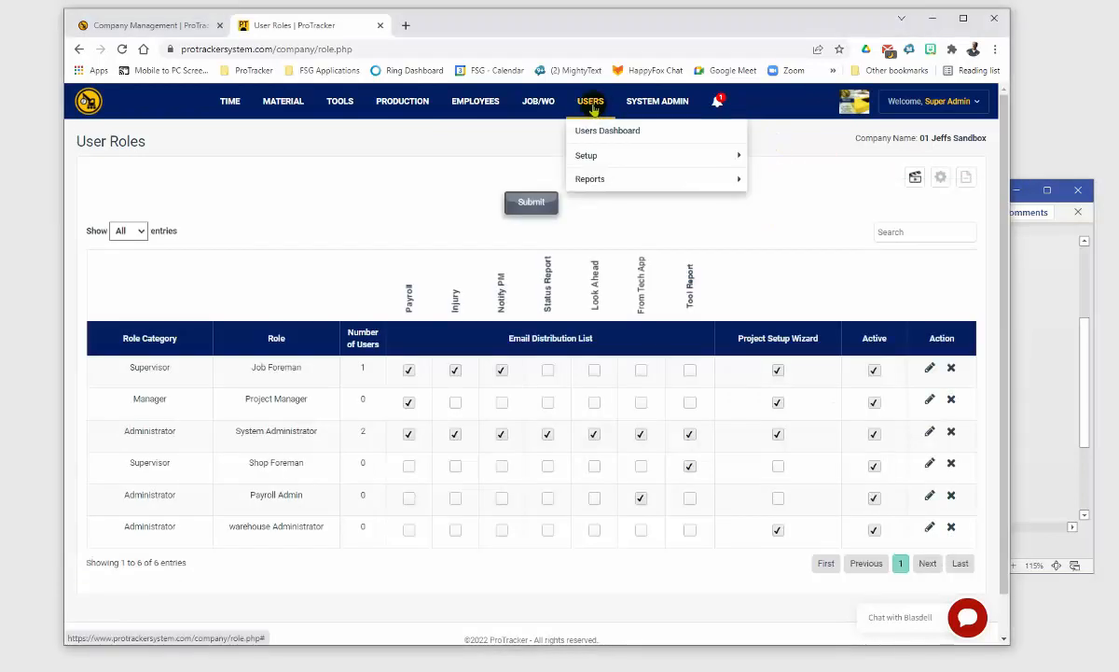
{"action": "mouse_move", "coordinate": [602, 153]}
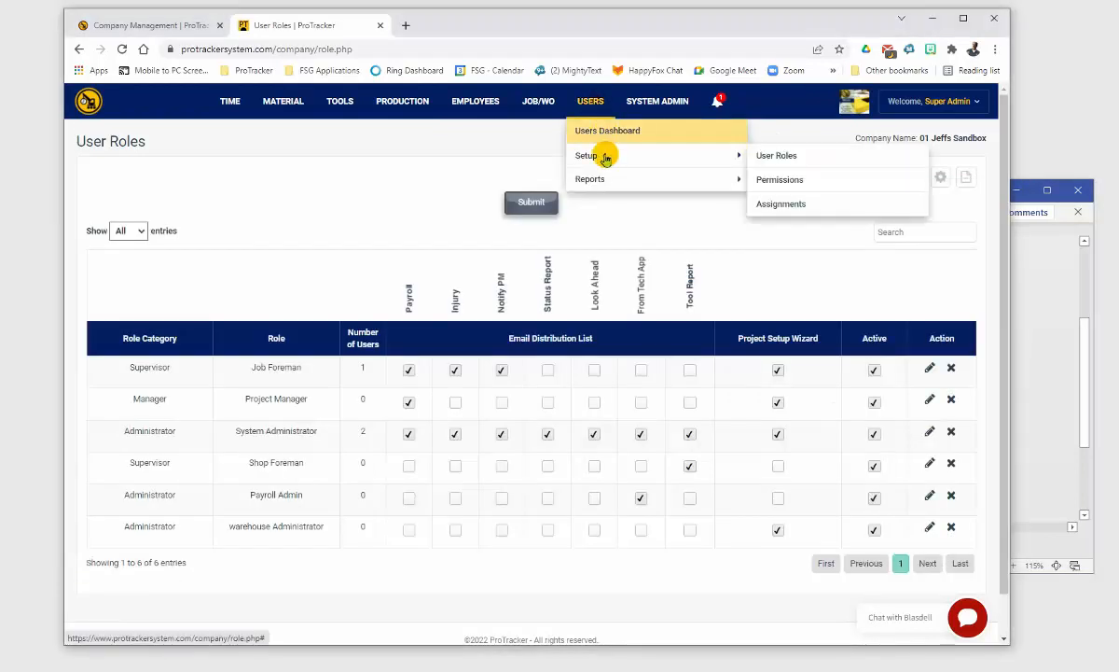
{"action": "left_click", "coordinate": [780, 183]}
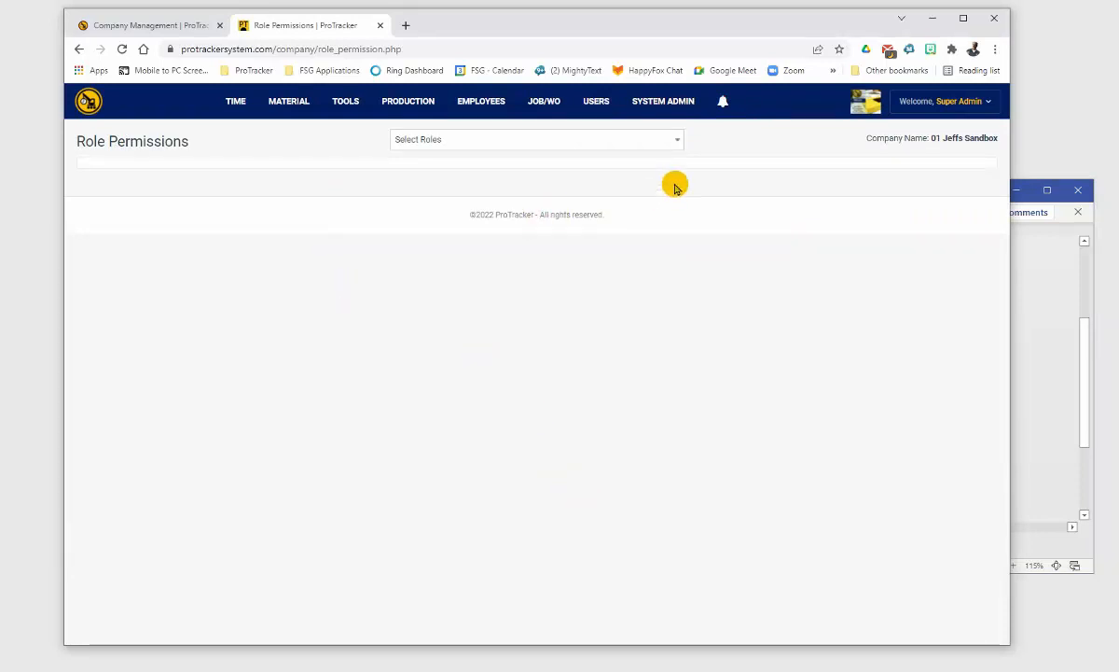
Step: Load Job Foreman in Role Permissions and expand its Time Tracker section
{"action": "left_click", "coordinate": [676, 145]}
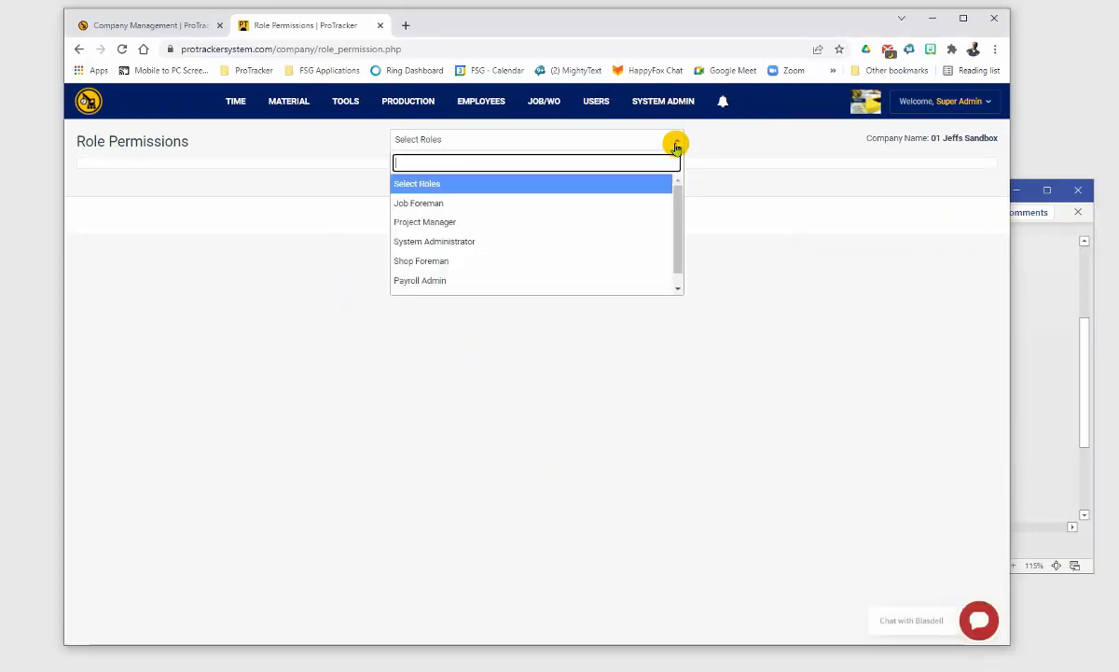
{"action": "left_click", "coordinate": [475, 206]}
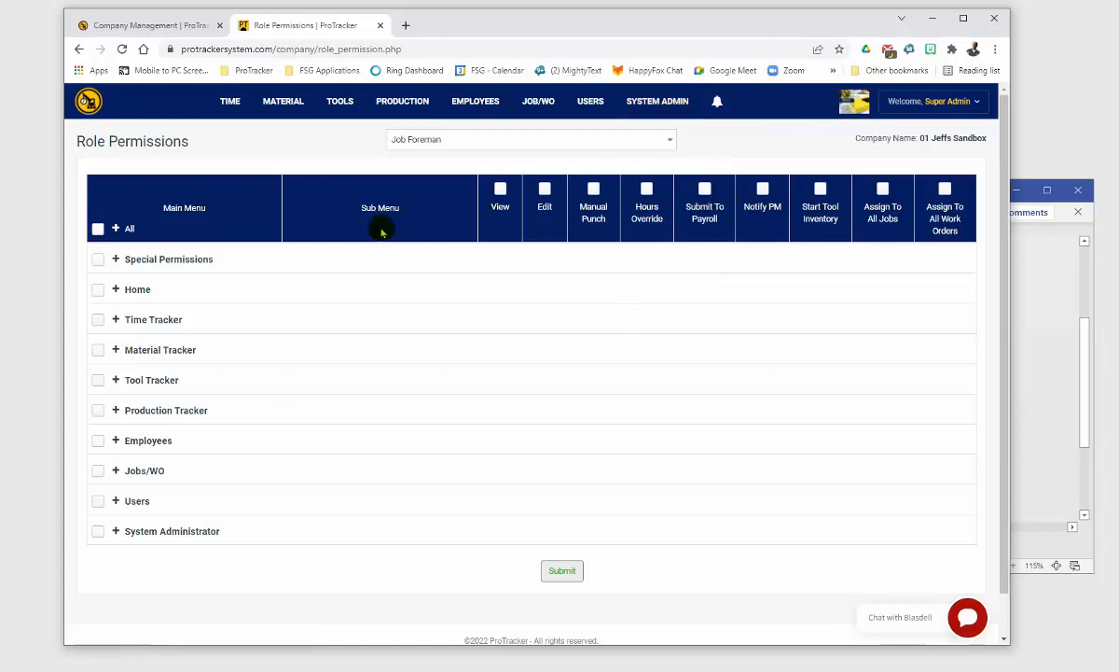
{"action": "mouse_move", "coordinate": [228, 103]}
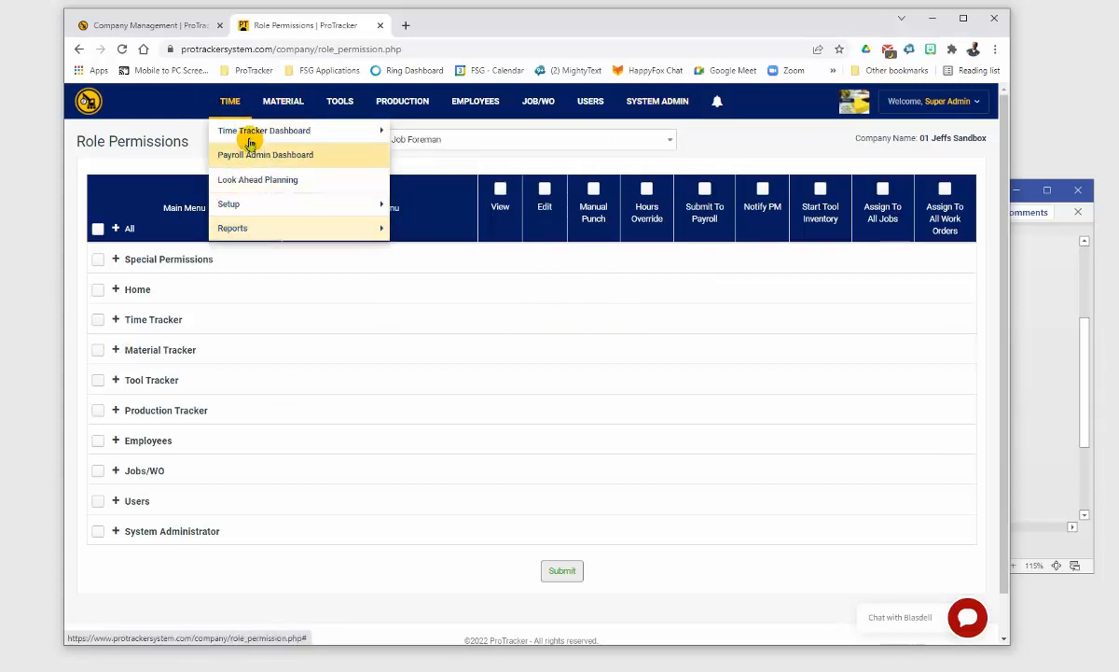
{"action": "mouse_move", "coordinate": [250, 209]}
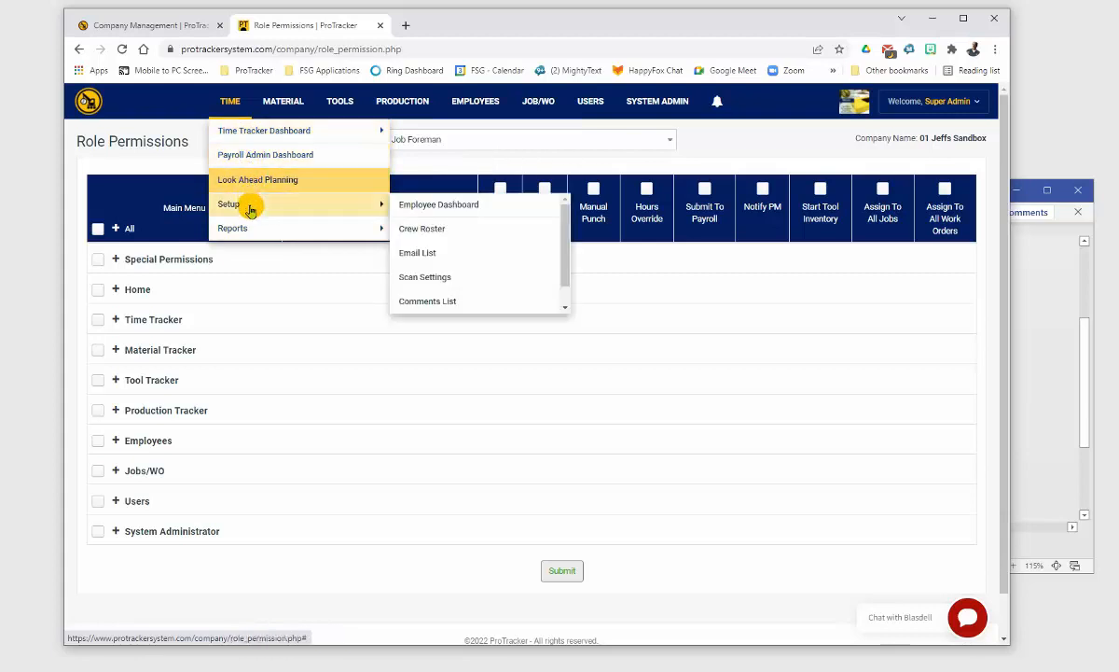
{"action": "left_click", "coordinate": [113, 320]}
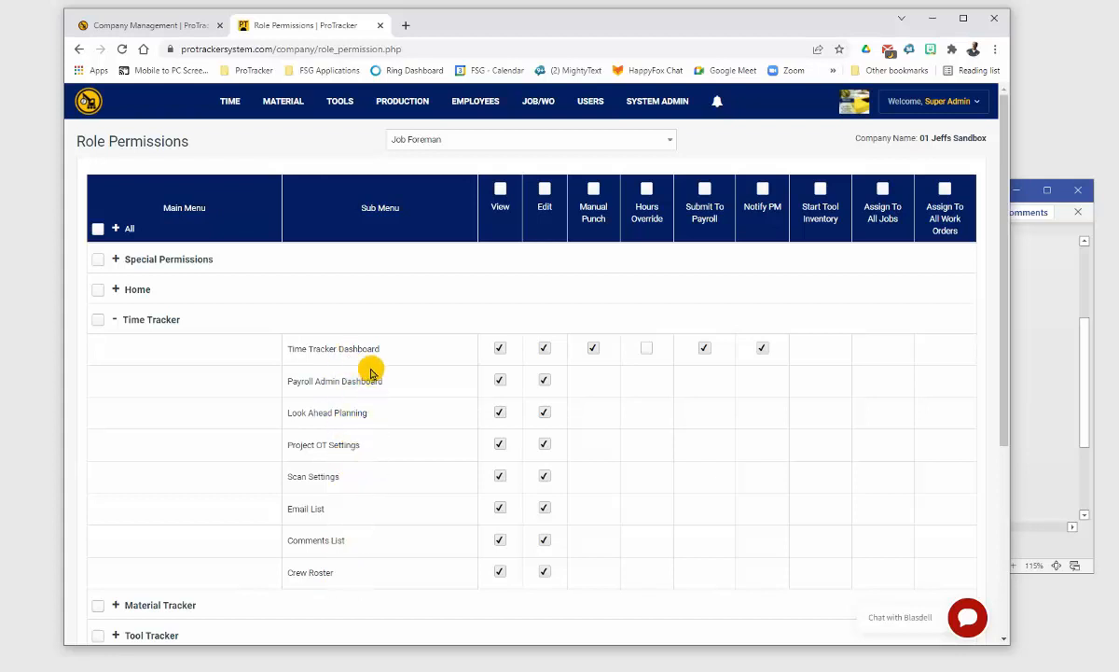
{"action": "mouse_move", "coordinate": [239, 132]}
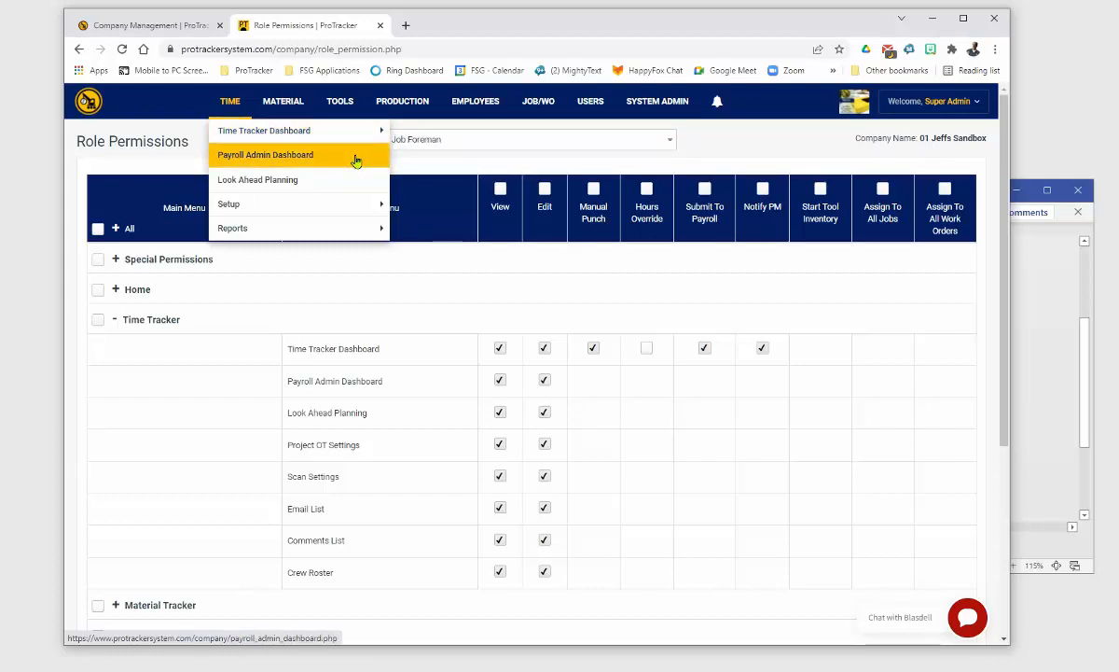
{"action": "left_click", "coordinate": [356, 161]}
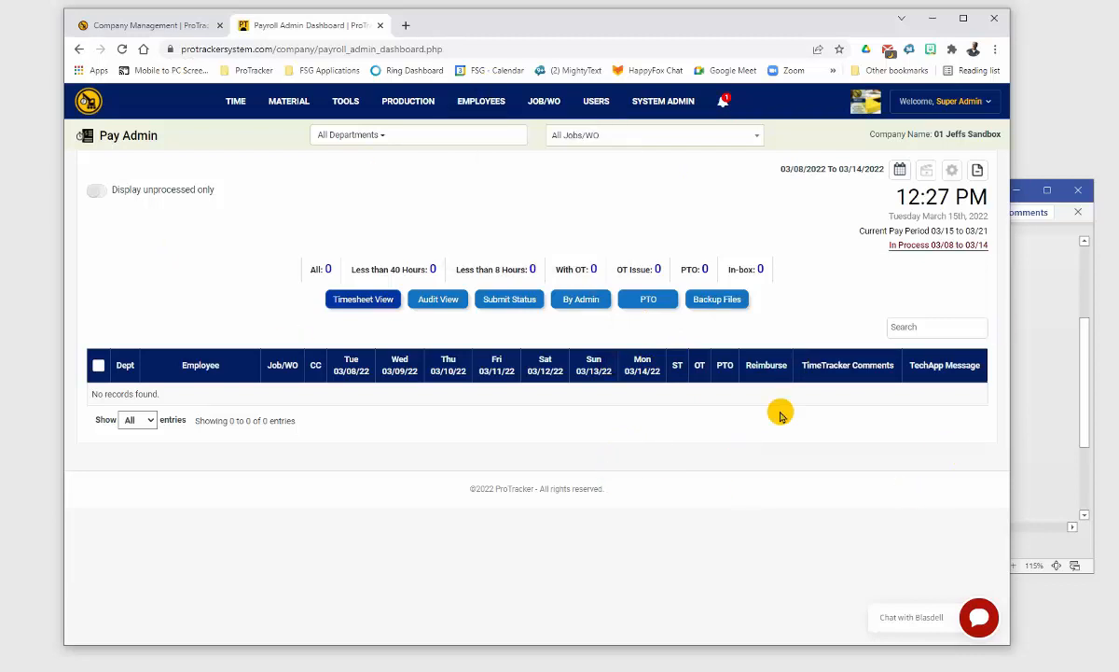
{"action": "key", "text": "alt+Left"}
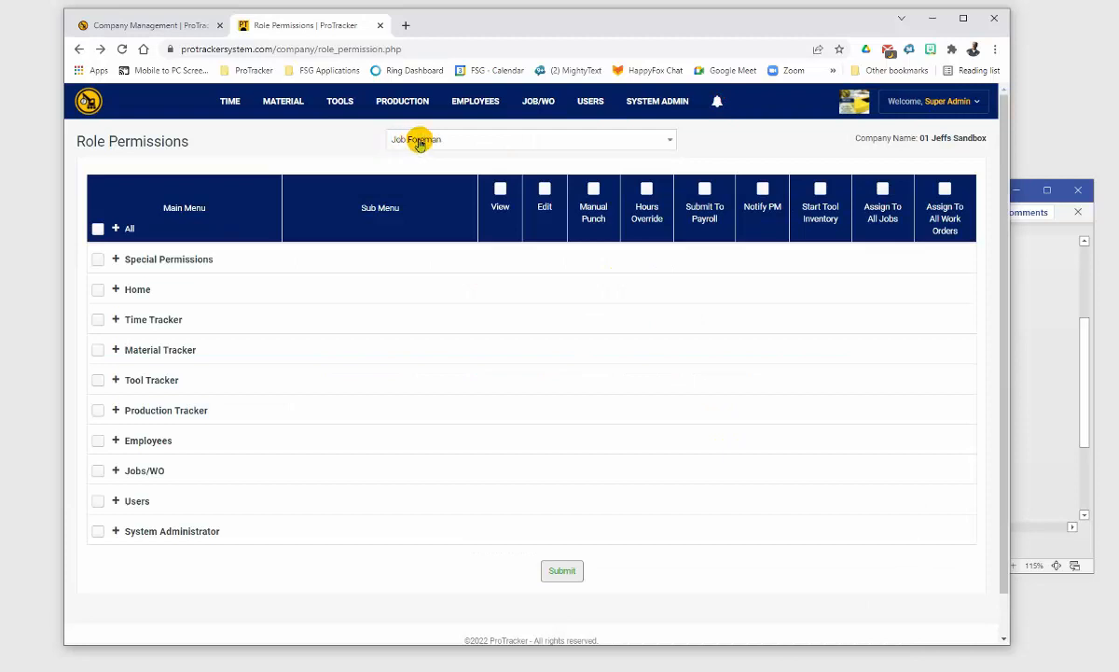
Step: Re-expand Job Foreman's Time Tracker permissions and bring the Visio flowchart to the front
{"action": "left_click", "coordinate": [116, 321]}
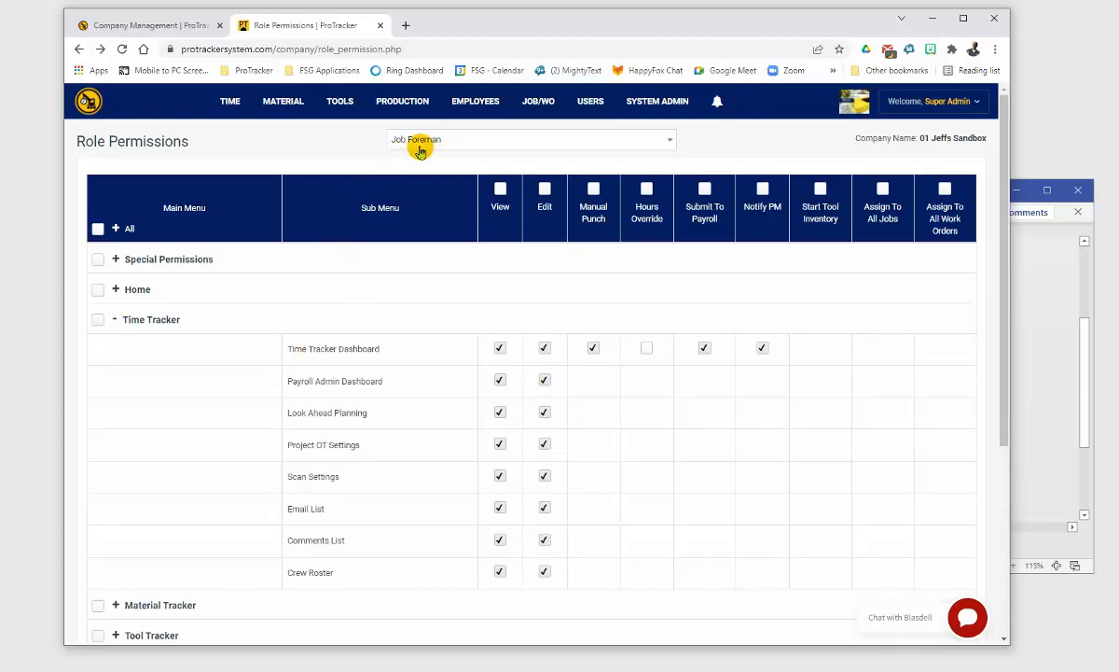
{"action": "left_click", "coordinate": [1059, 383]}
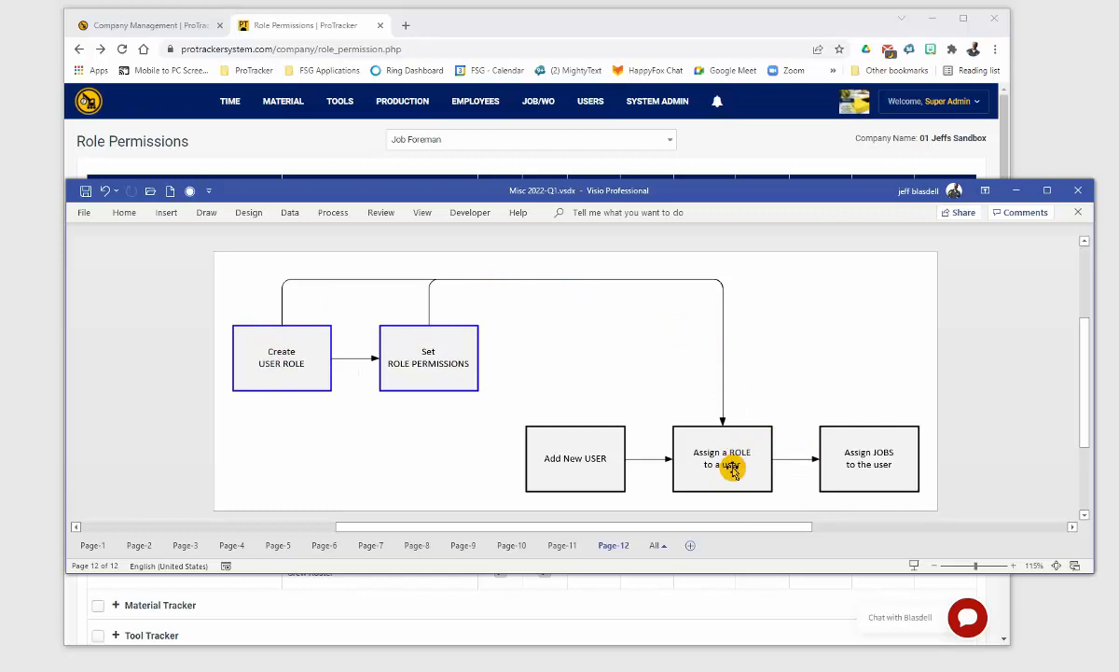
Step: Bring the Chrome Role Permissions page back in front of the Visio diagram
{"action": "left_click", "coordinate": [783, 158]}
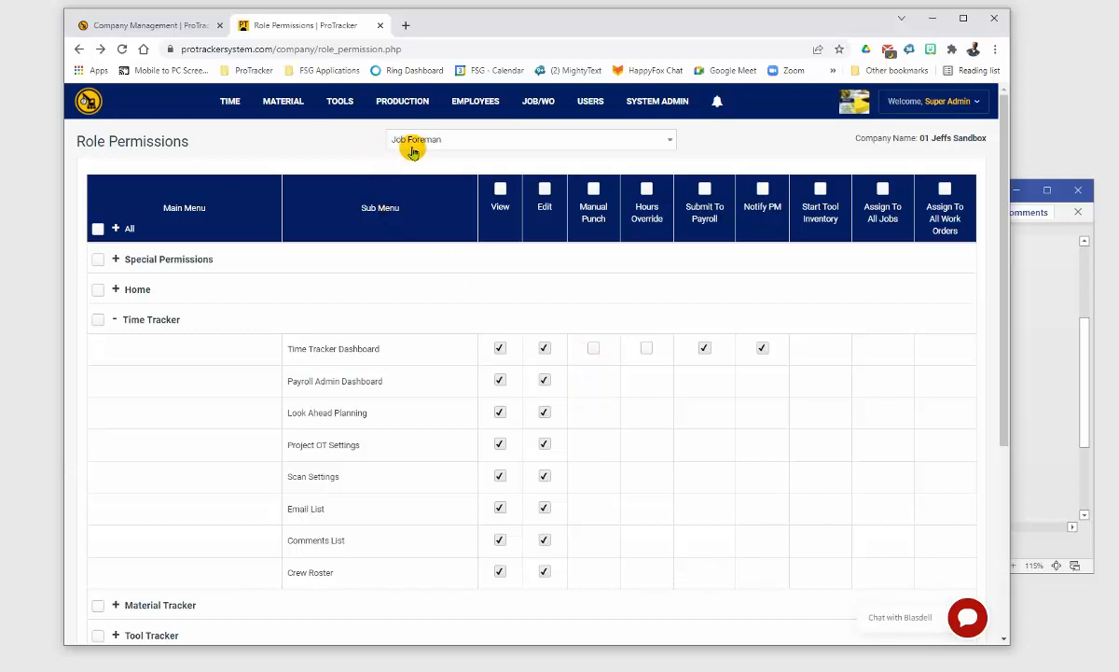
Step: Grant Hours Override, remove Submit To Payroll on Time Tracker Dashboard, expand System Administrator, and submit
{"action": "left_click", "coordinate": [594, 348]}
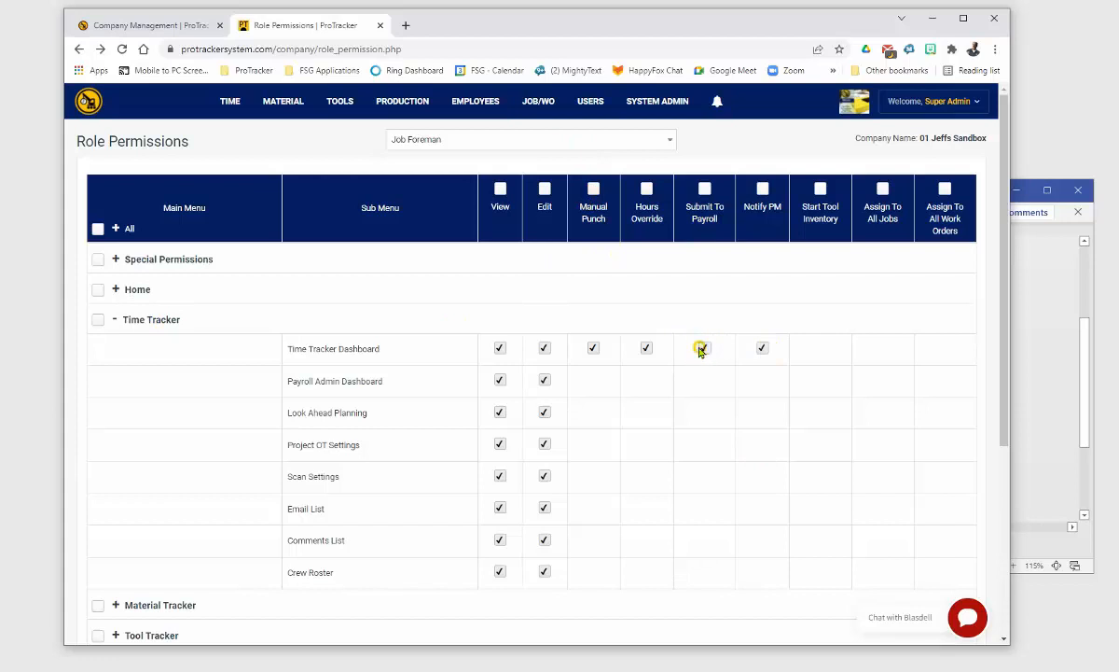
{"action": "left_click", "coordinate": [763, 348]}
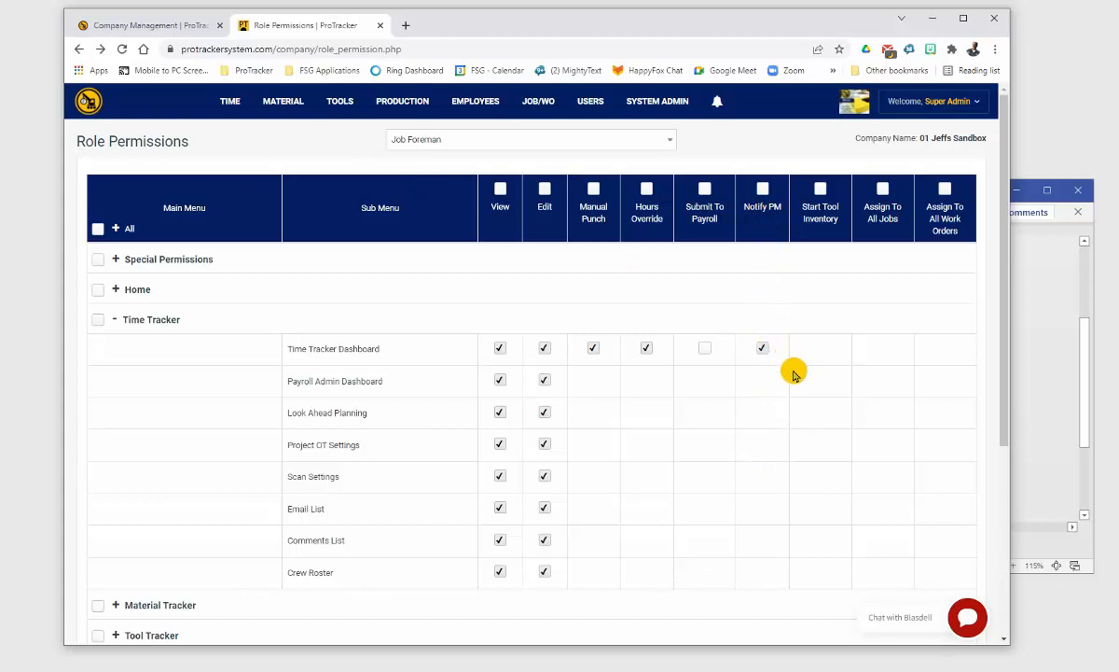
{"action": "scroll", "coordinate": [112, 560], "scroll_direction": "down", "scroll_amount": 3}
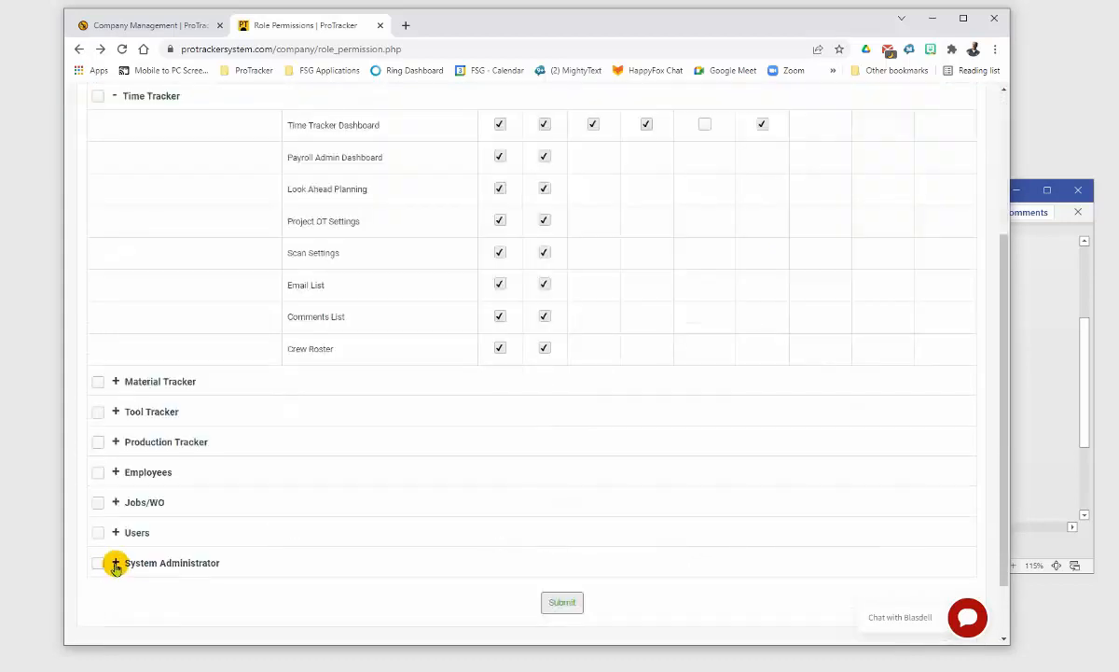
{"action": "left_click", "coordinate": [115, 562]}
{"action": "scroll", "coordinate": [478, 435], "scroll_direction": "down", "scroll_amount": 2}
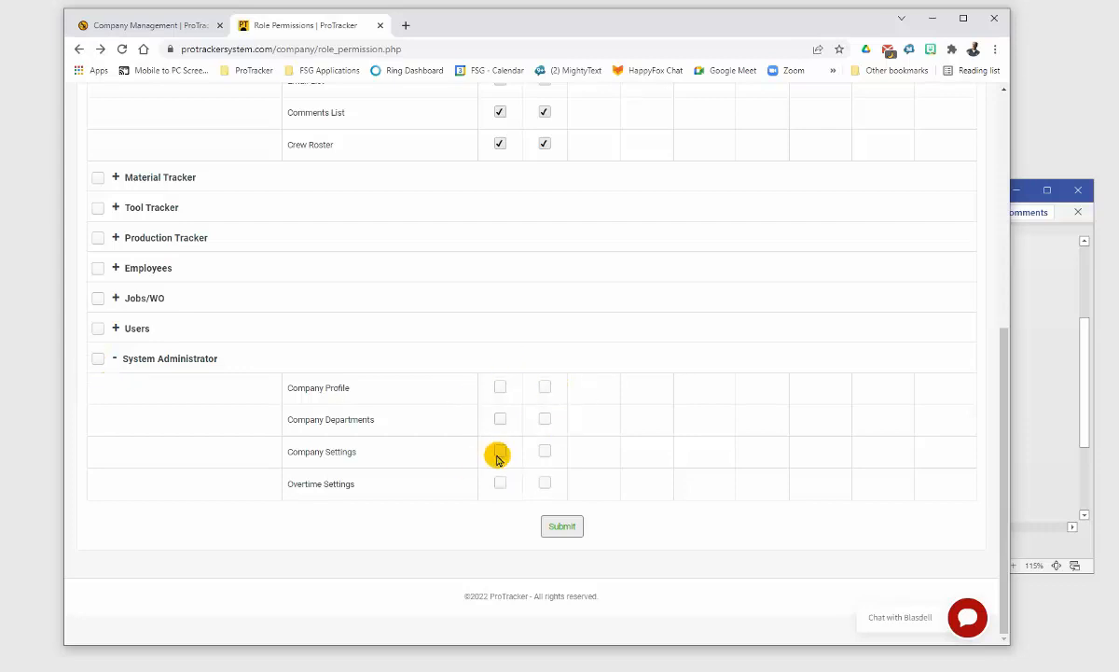
{"action": "left_click", "coordinate": [565, 527]}
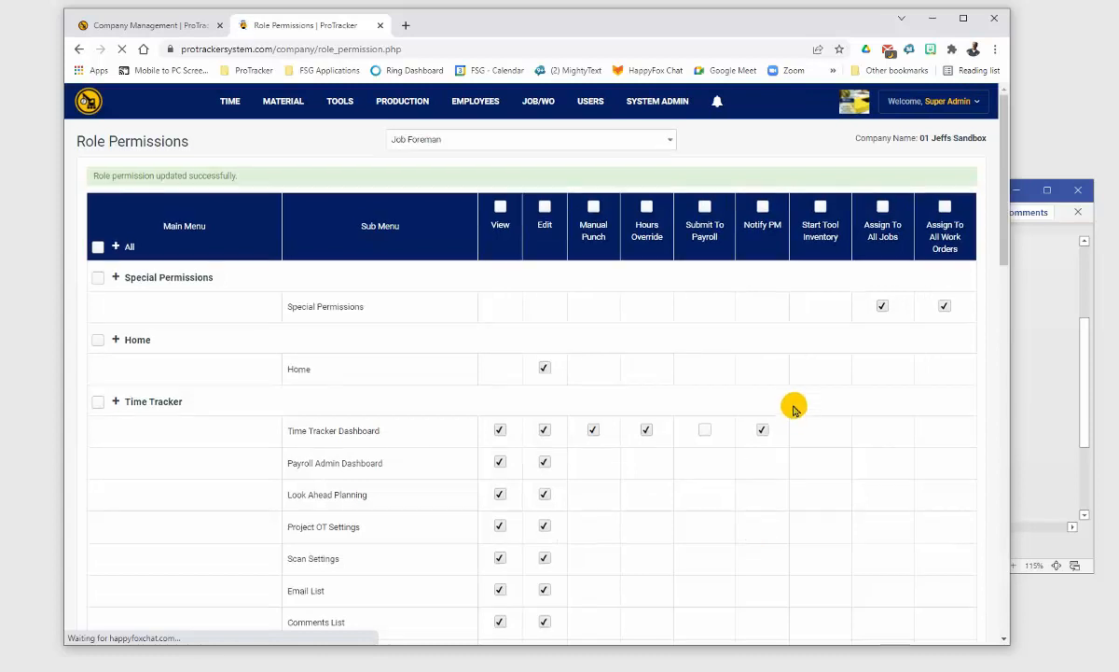
Step: Switch the Role Permissions view to Project Manager and scroll through its permissions
{"action": "left_click", "coordinate": [669, 145]}
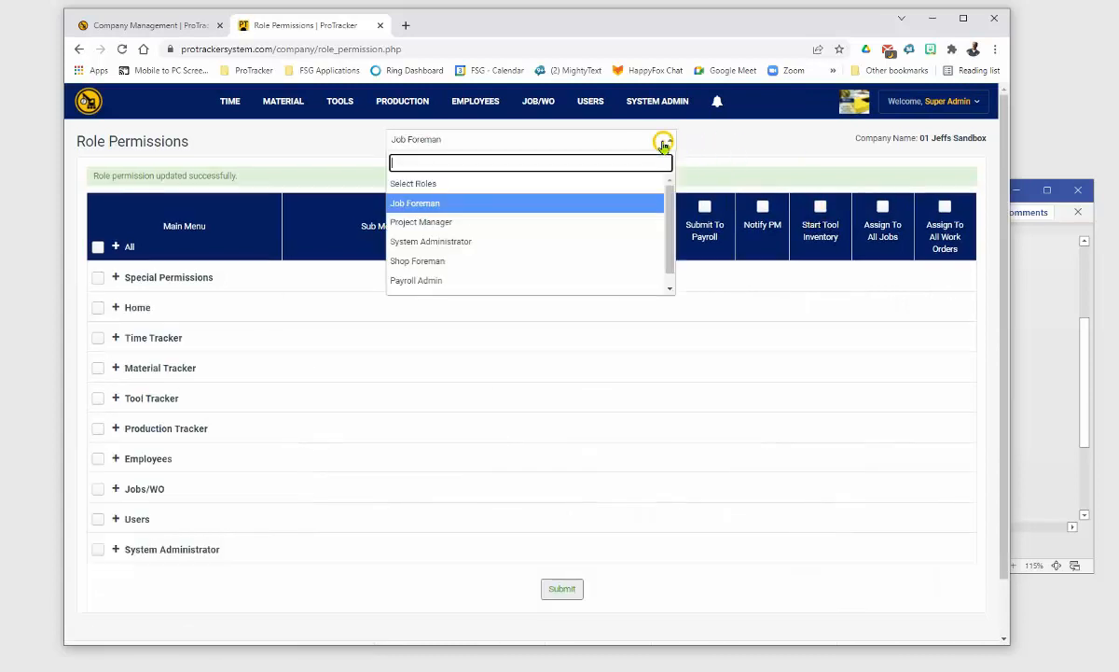
{"action": "left_click", "coordinate": [457, 220]}
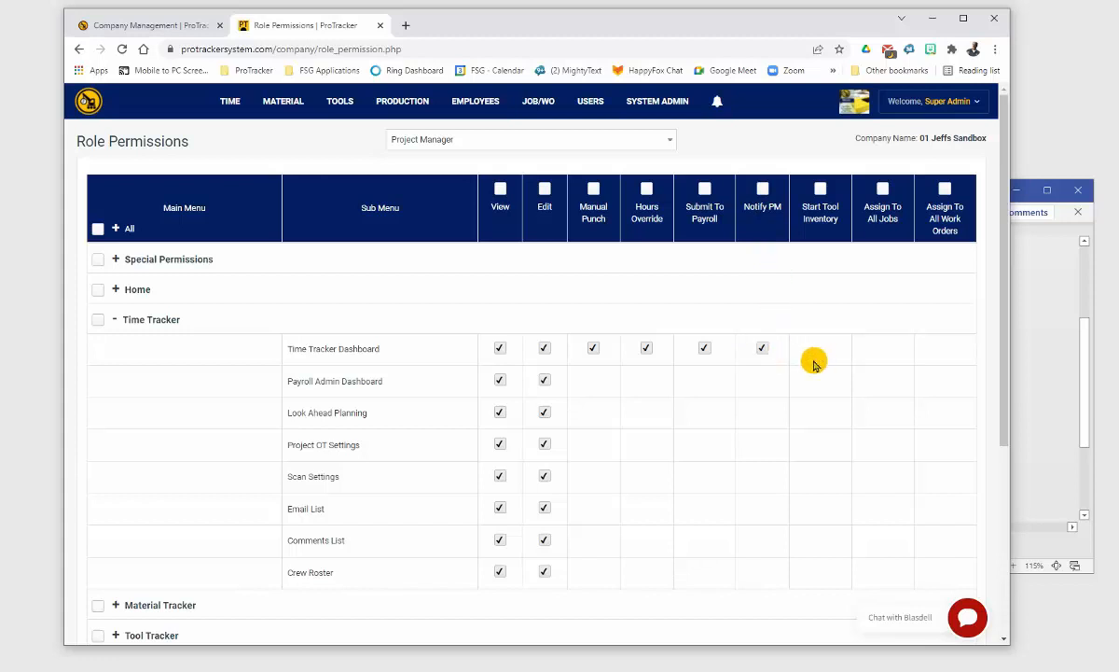
{"action": "scroll", "coordinate": [230, 505], "scroll_direction": "down", "scroll_amount": 2}
{"action": "scroll", "coordinate": [233, 512], "scroll_direction": "up", "scroll_amount": 2}
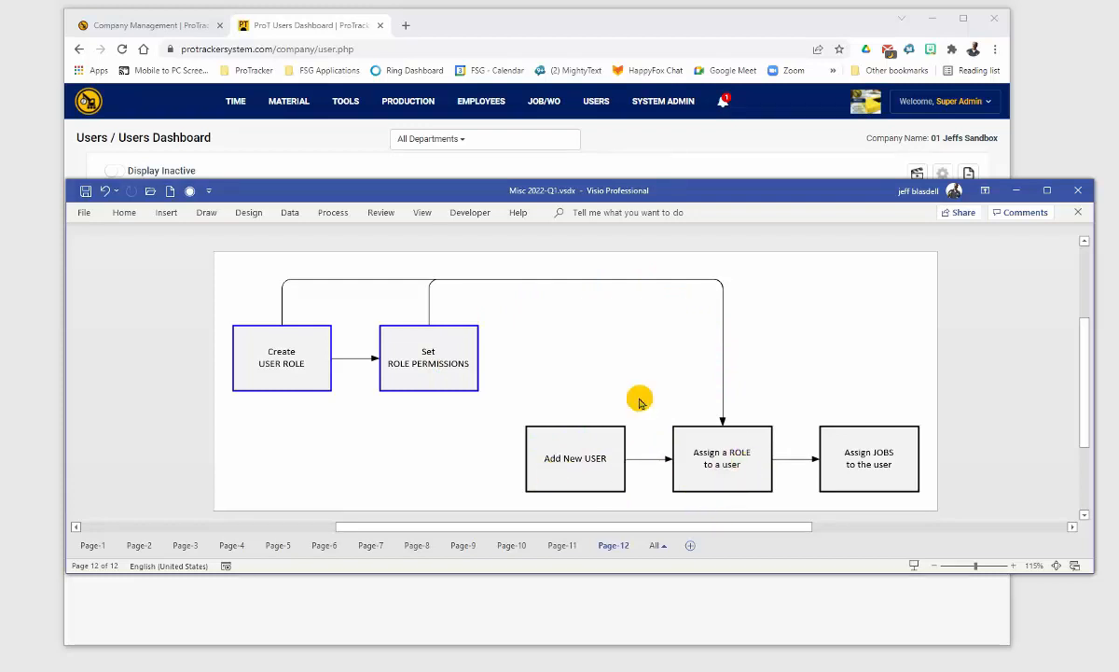
Step: Bring the browser back in front of Visio and go to the Users Dashboard
{"action": "mouse_move", "coordinate": [688, 104]}
{"action": "left_click", "coordinate": [783, 126]}
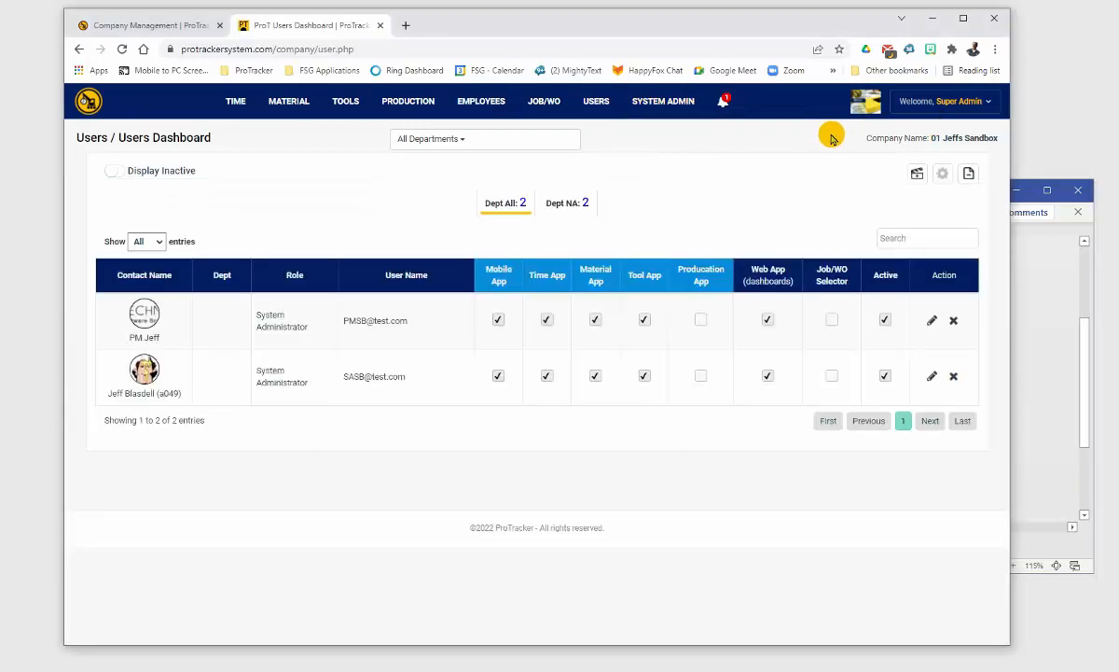
{"action": "mouse_move", "coordinate": [604, 109]}
{"action": "left_click", "coordinate": [611, 130]}
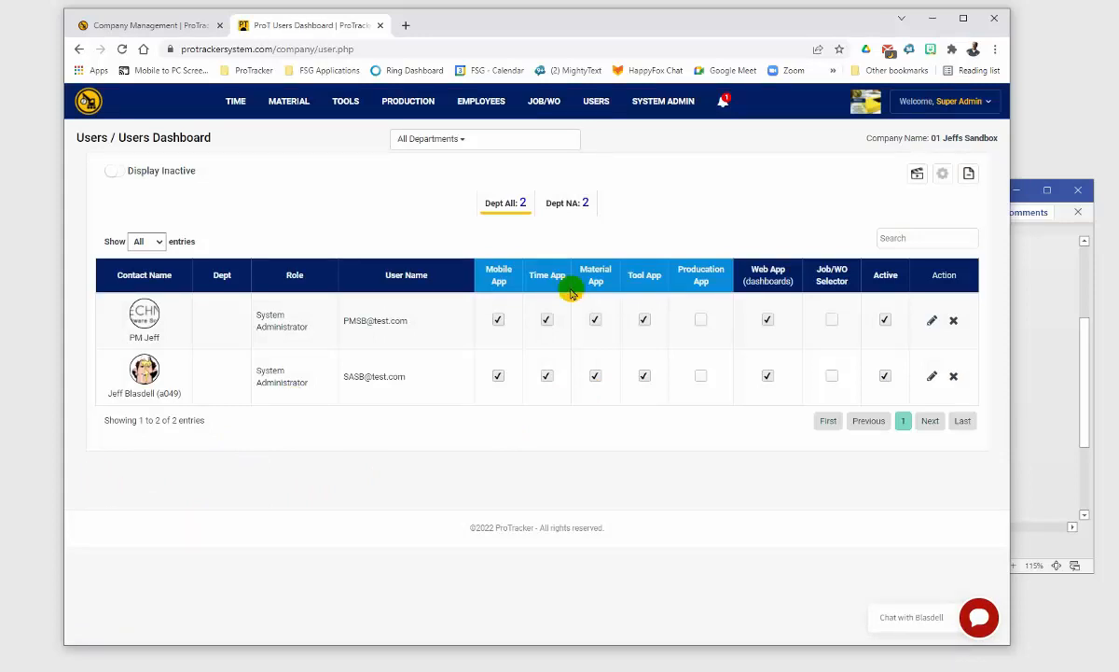
Step: Start a new user, look at the role options, and cancel the form without saving
{"action": "left_click", "coordinate": [917, 173]}
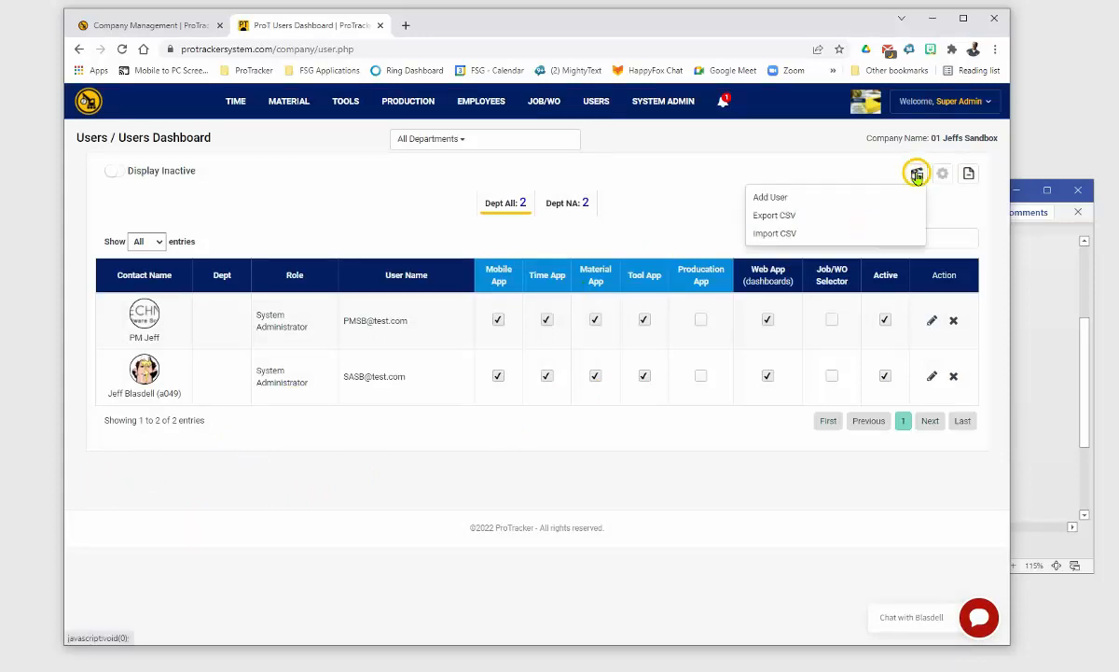
{"action": "left_click", "coordinate": [786, 199]}
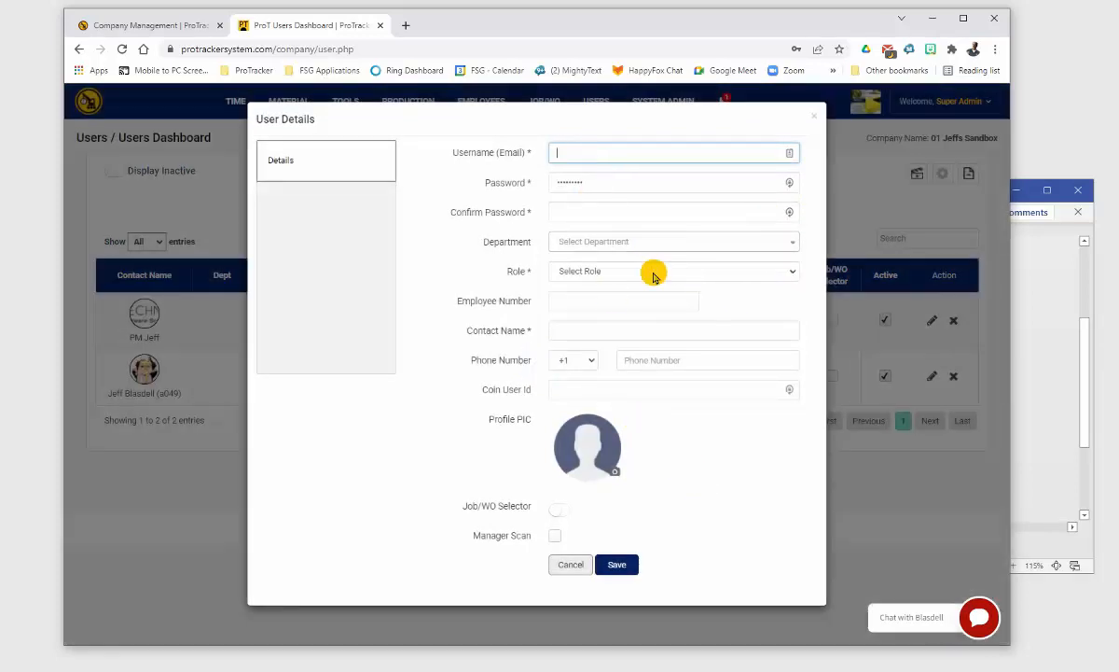
{"action": "left_click", "coordinate": [654, 273]}
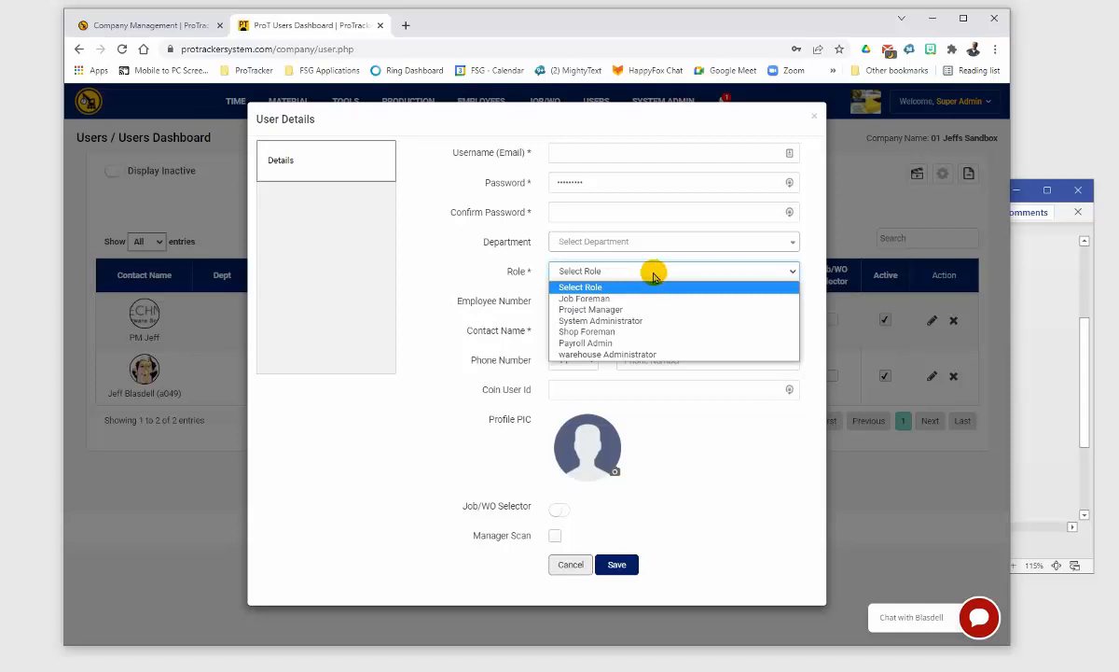
{"action": "left_click", "coordinate": [716, 524]}
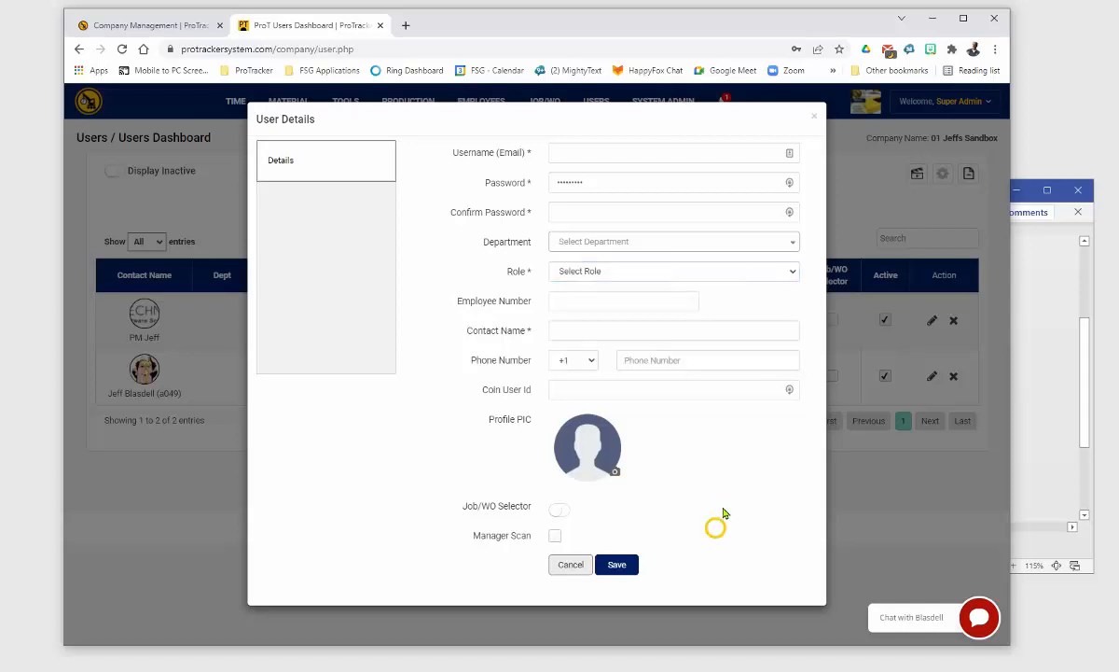
{"action": "left_click", "coordinate": [811, 130]}
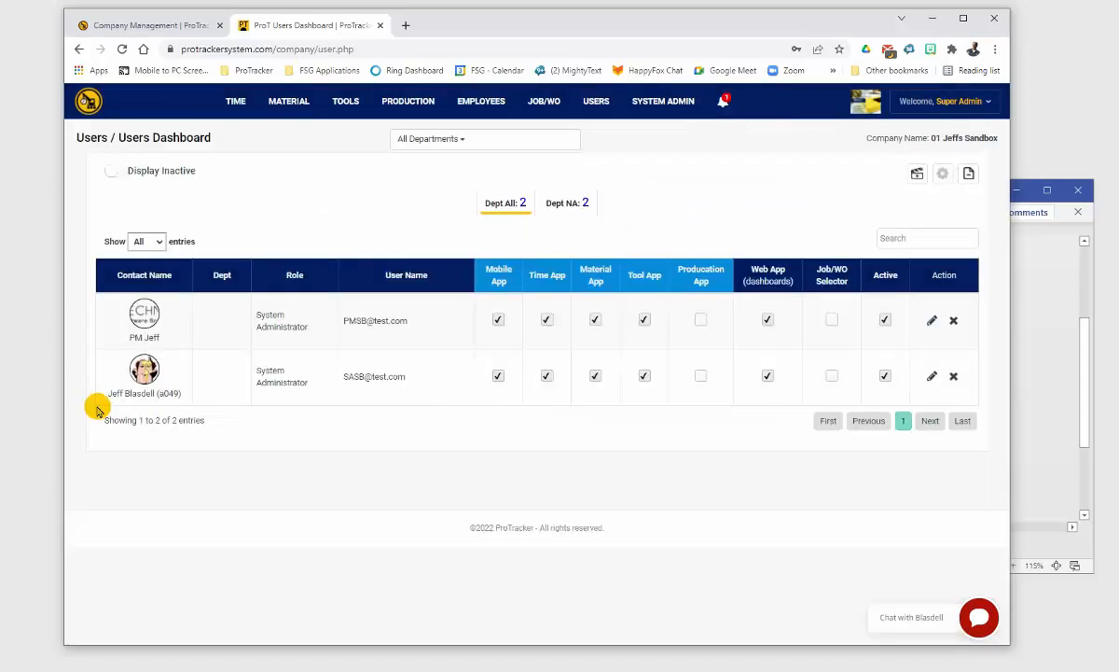
Step: Change the second user's role from System Administrator to Job Foreman and save
{"action": "left_click", "coordinate": [933, 378]}
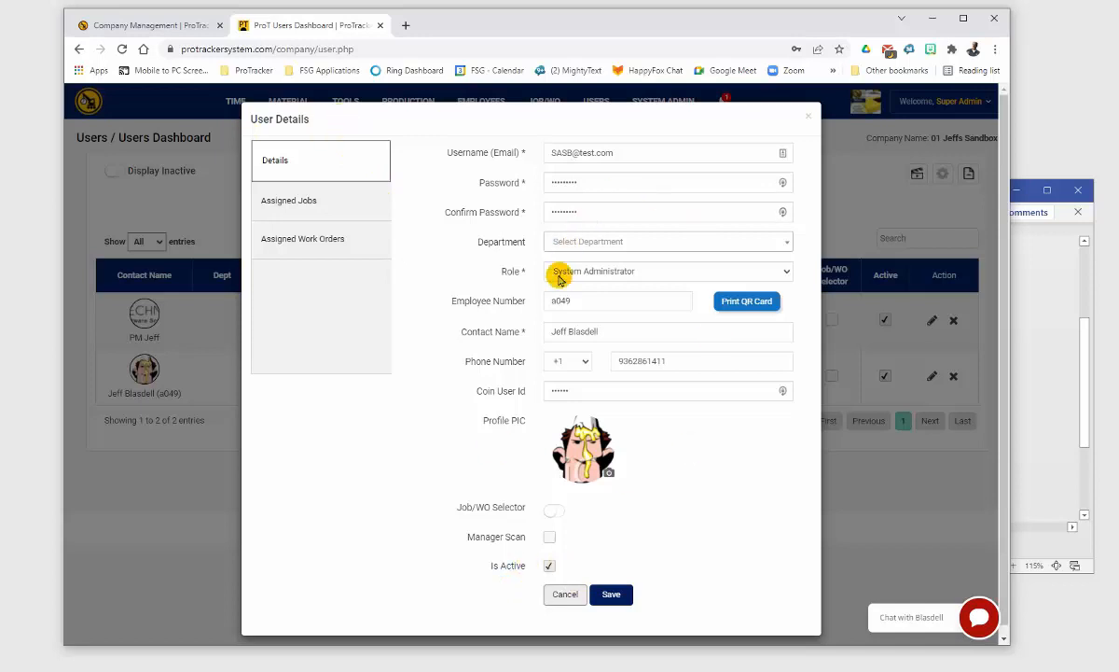
{"action": "left_click", "coordinate": [589, 272]}
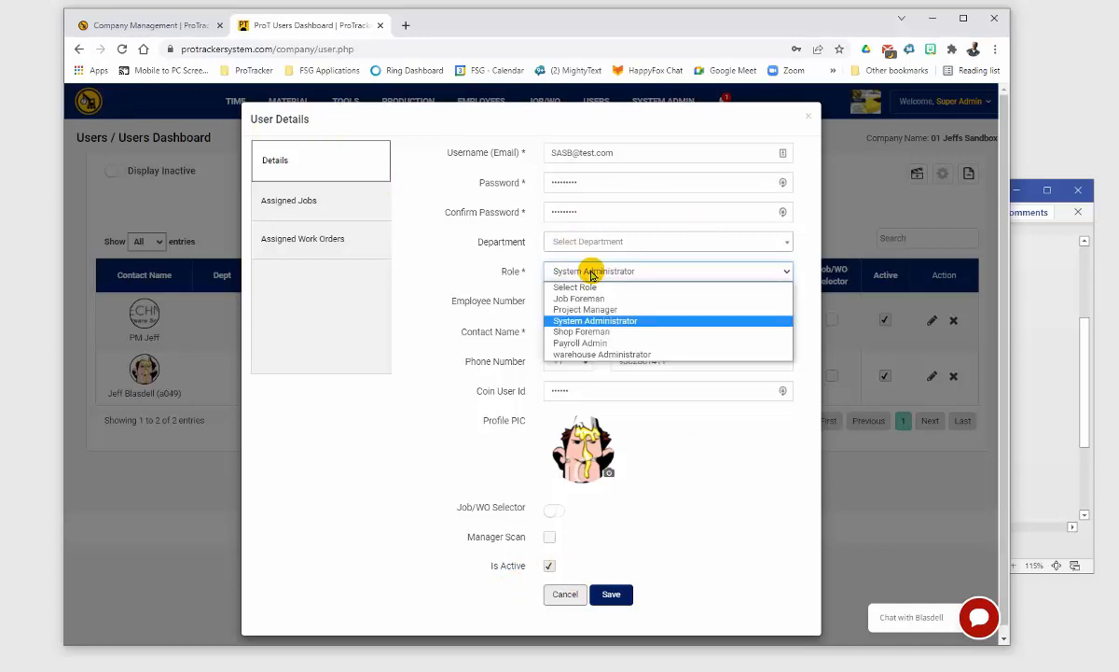
{"action": "left_click", "coordinate": [578, 298]}
{"action": "left_click", "coordinate": [611, 595]}
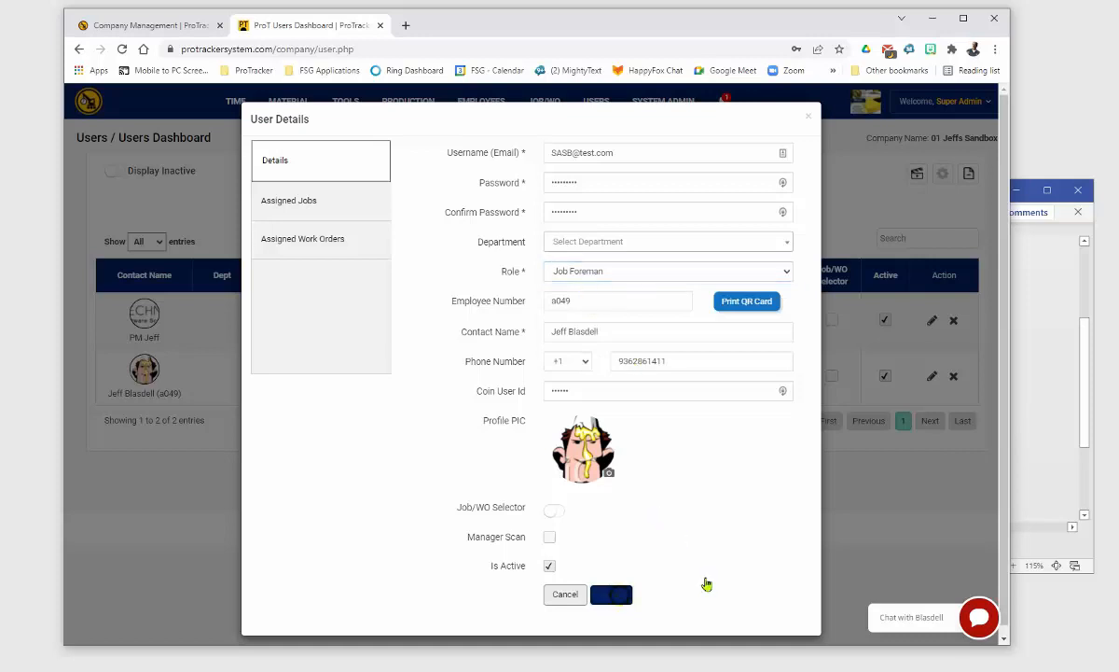
Step: Dismiss the user-updated confirmation, reload the user list, and bring the Visio flowchart forward
{"action": "key", "text": "Return"}
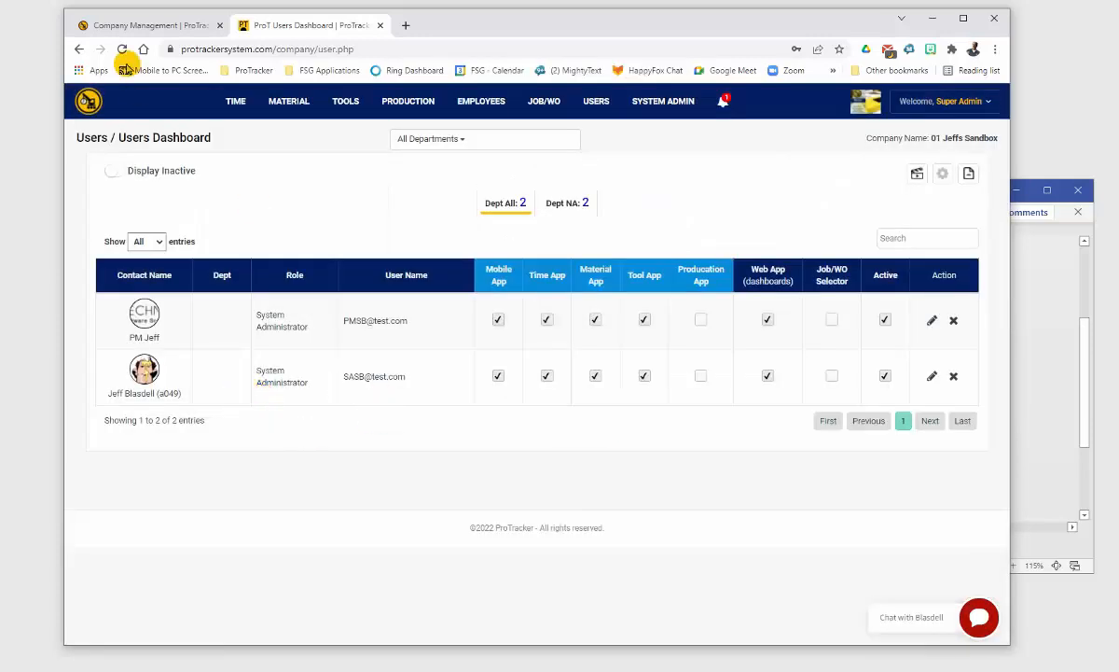
{"action": "left_click", "coordinate": [122, 51]}
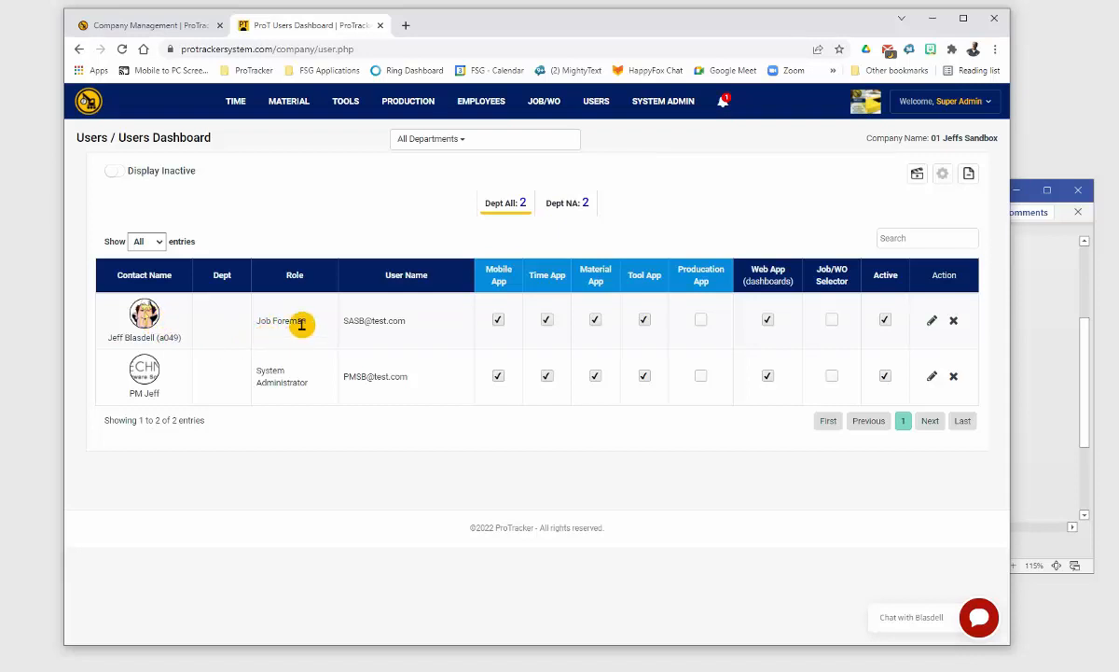
{"action": "left_click", "coordinate": [1042, 266]}
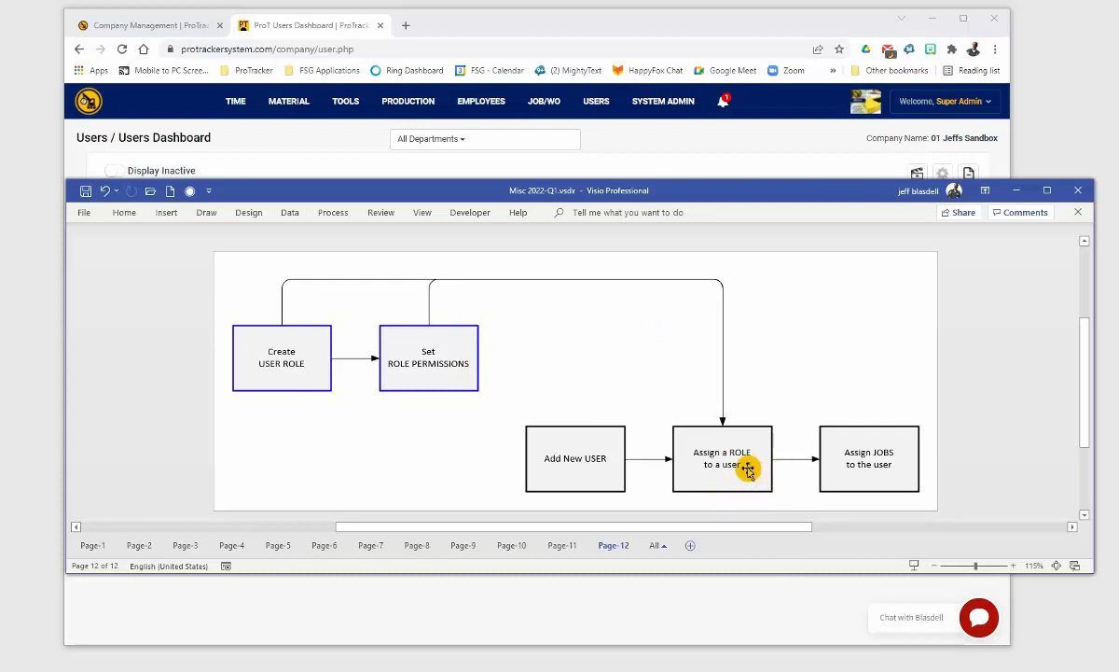
Step: Review the Job Foreman user's details and assigned job sandbox1, then close without changes
{"action": "left_click", "coordinate": [713, 140]}
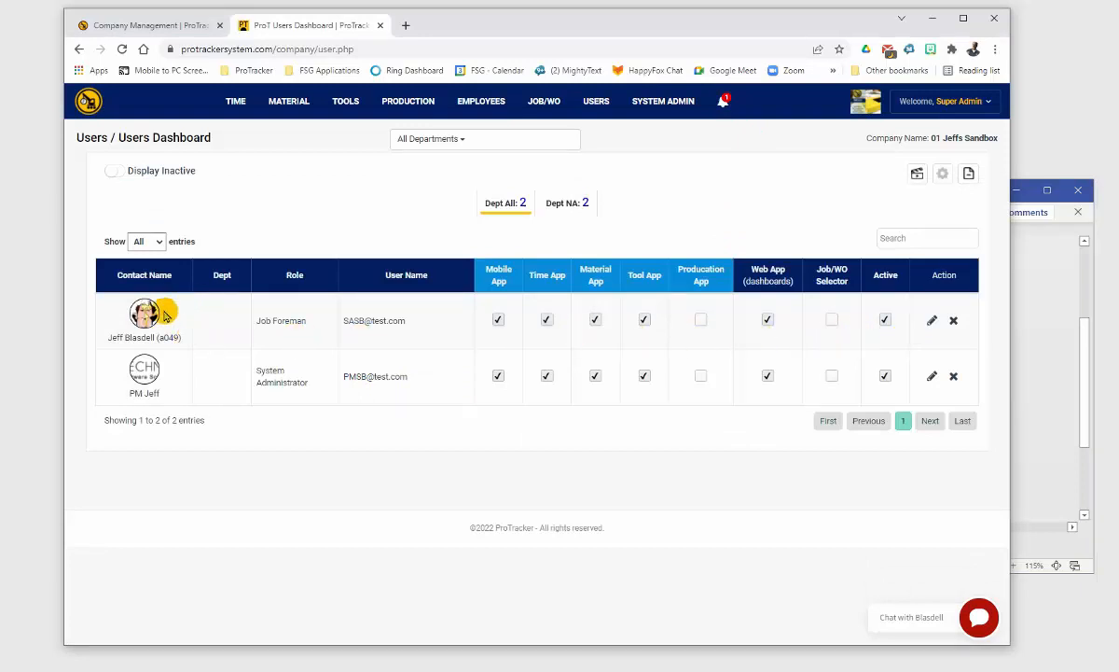
{"action": "left_click", "coordinate": [932, 320]}
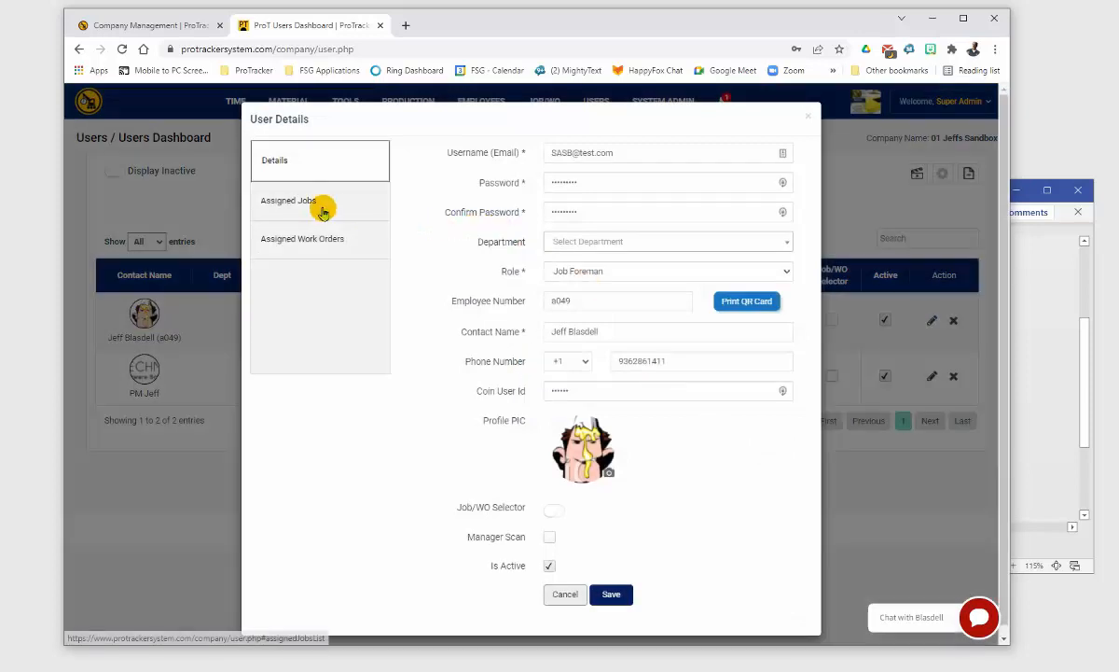
{"action": "left_click", "coordinate": [321, 207]}
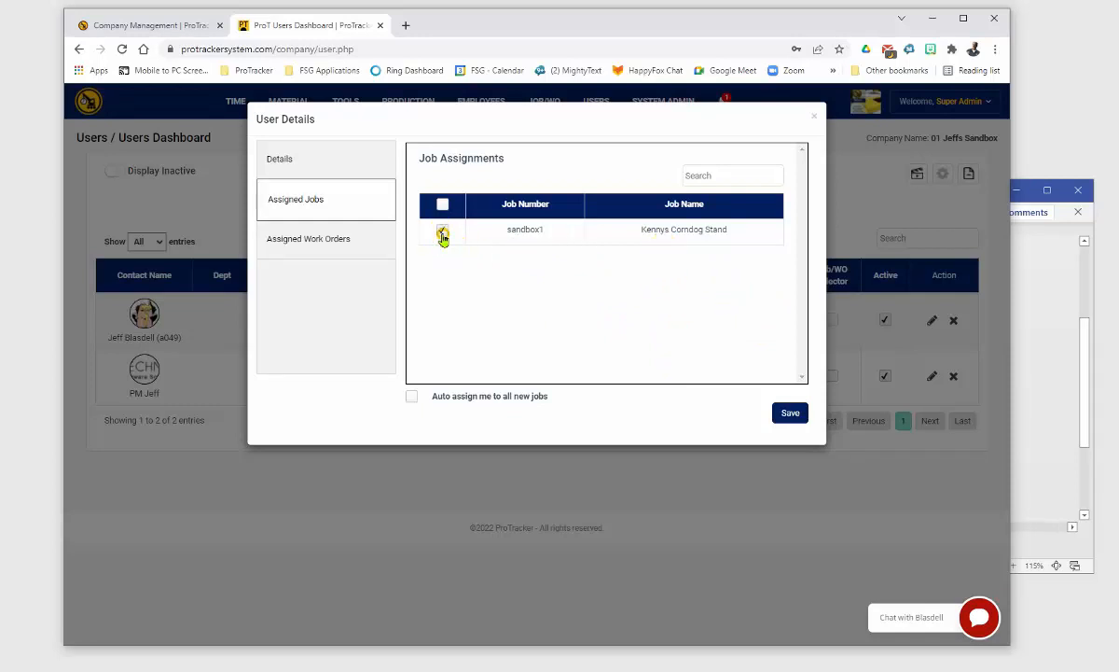
{"action": "left_click", "coordinate": [388, 157]}
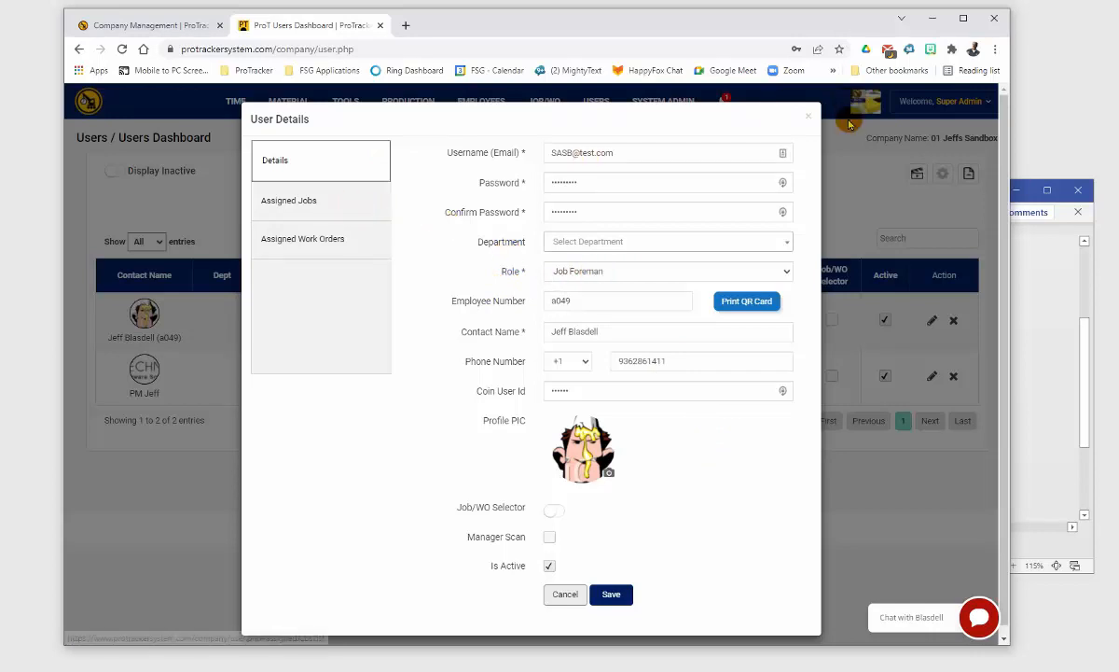
{"action": "left_click", "coordinate": [807, 115]}
Step: Open the Kennys Corndog Stand job from the Jobs Dashboard and view its User List
{"action": "mouse_move", "coordinate": [560, 105]}
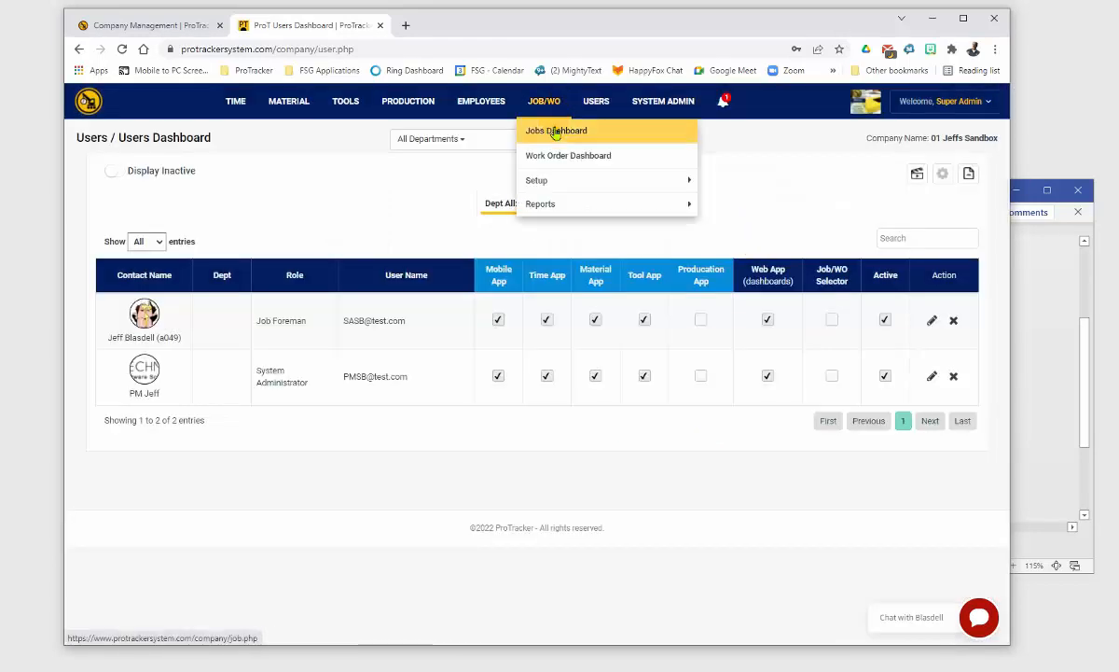
{"action": "left_click", "coordinate": [555, 131]}
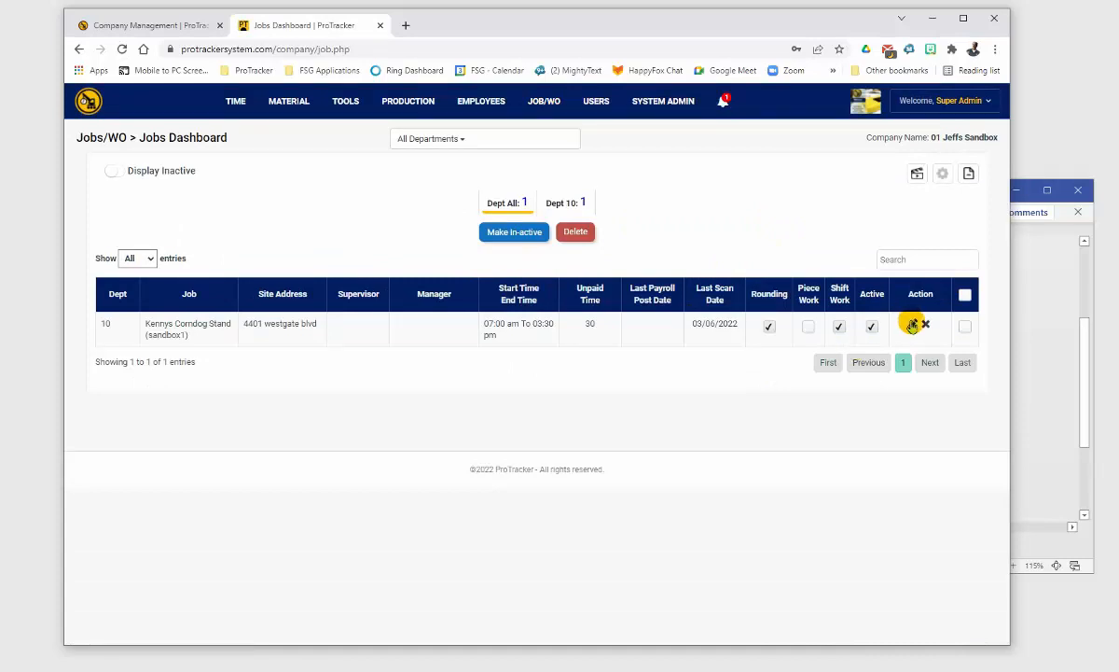
{"action": "left_click", "coordinate": [914, 323]}
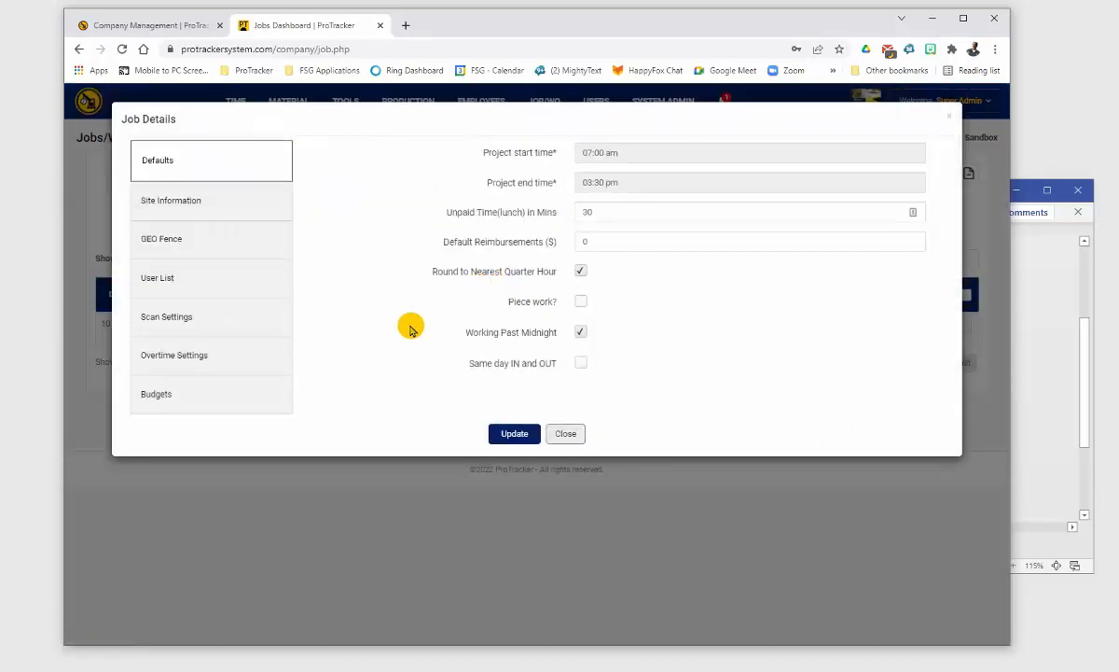
{"action": "left_click", "coordinate": [229, 280]}
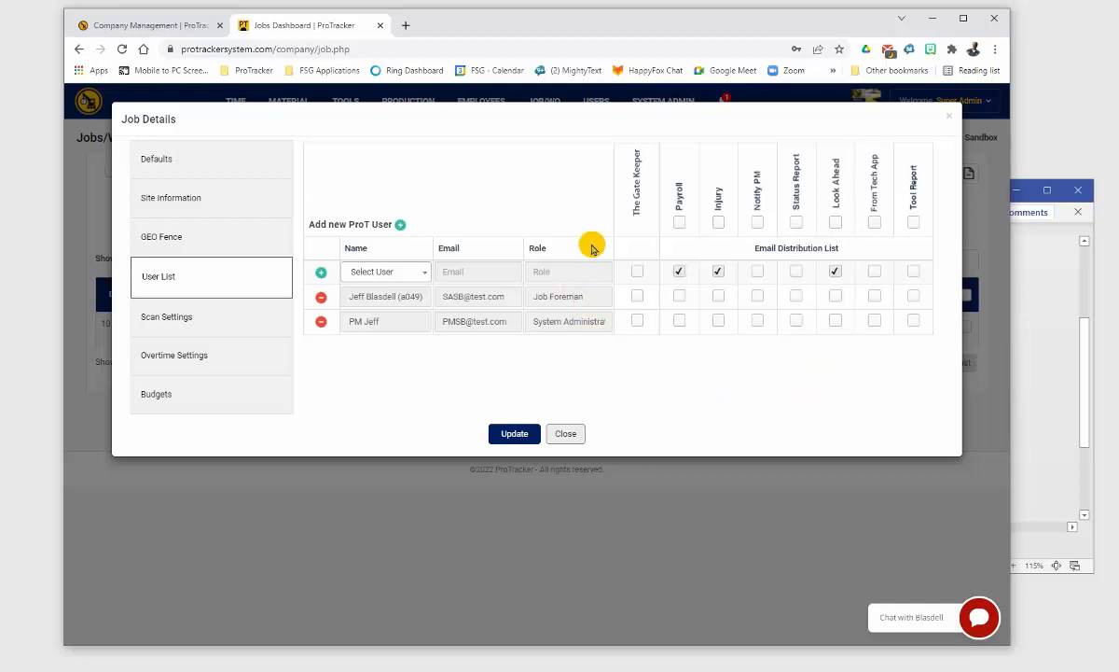
{"action": "left_click", "coordinate": [415, 273]}
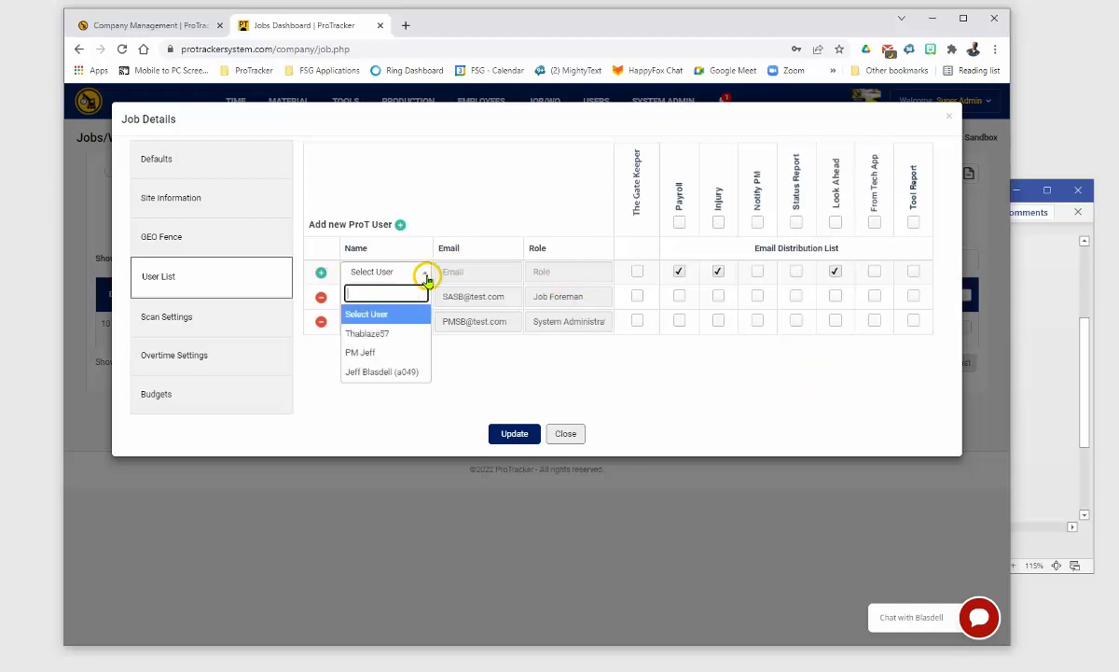
{"action": "left_click", "coordinate": [695, 364]}
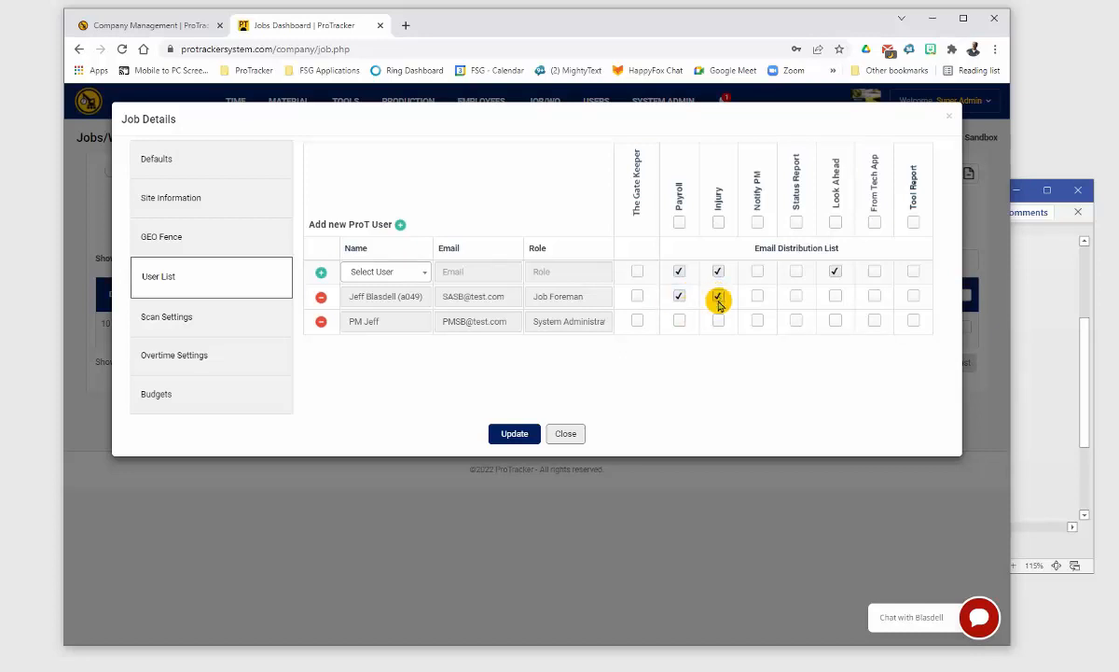
Step: Tick Look Ahead and Tool Report emails for the Job Foreman in the job's user list
{"action": "left_click", "coordinate": [835, 298]}
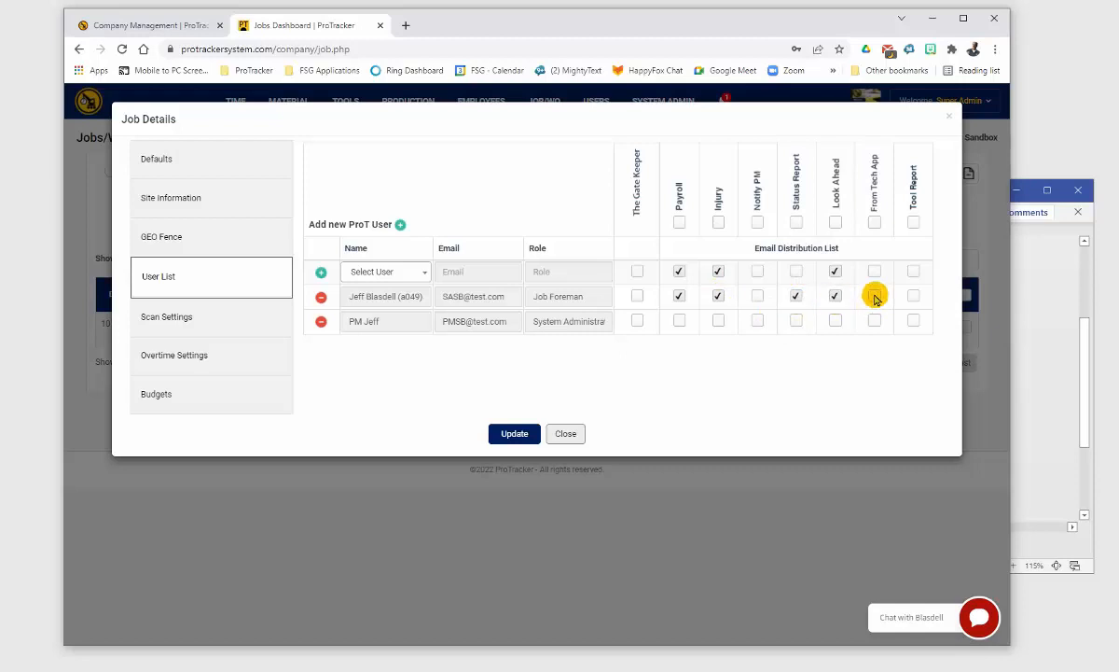
{"action": "left_click", "coordinate": [912, 299]}
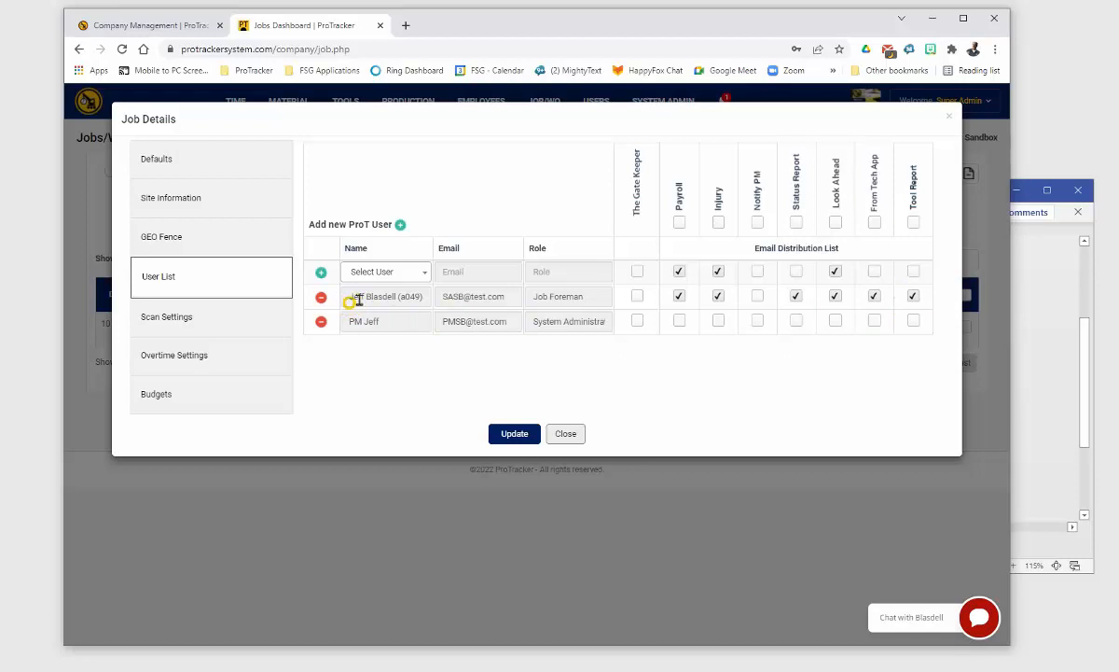
{"action": "left_click_drag", "start_coordinate": [357, 298], "coordinate": [420, 292]}
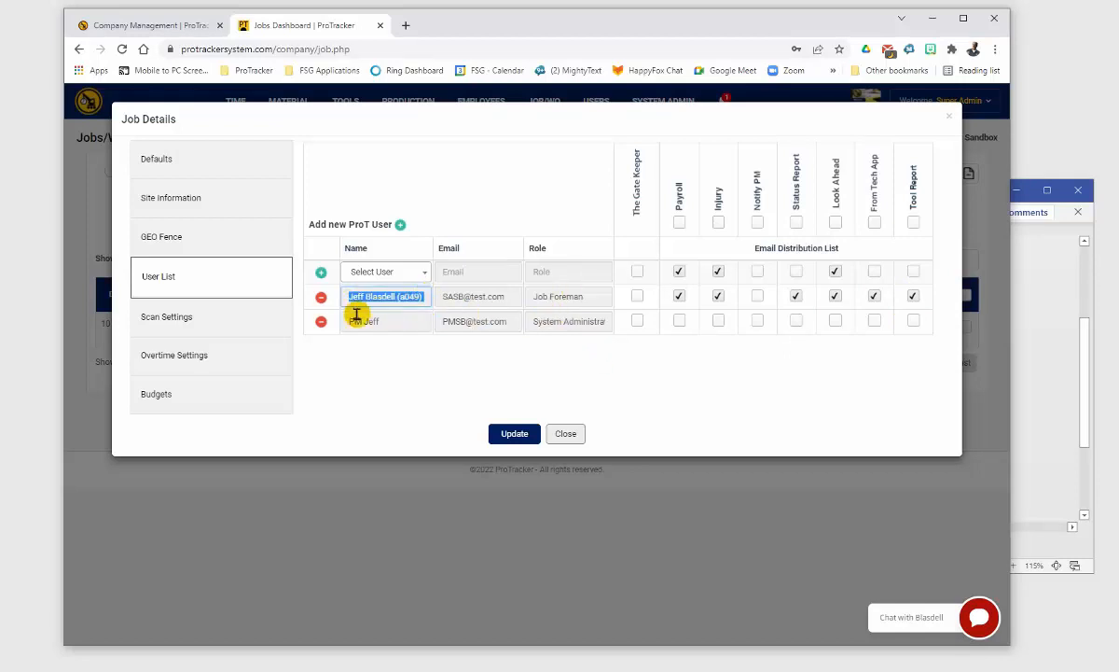